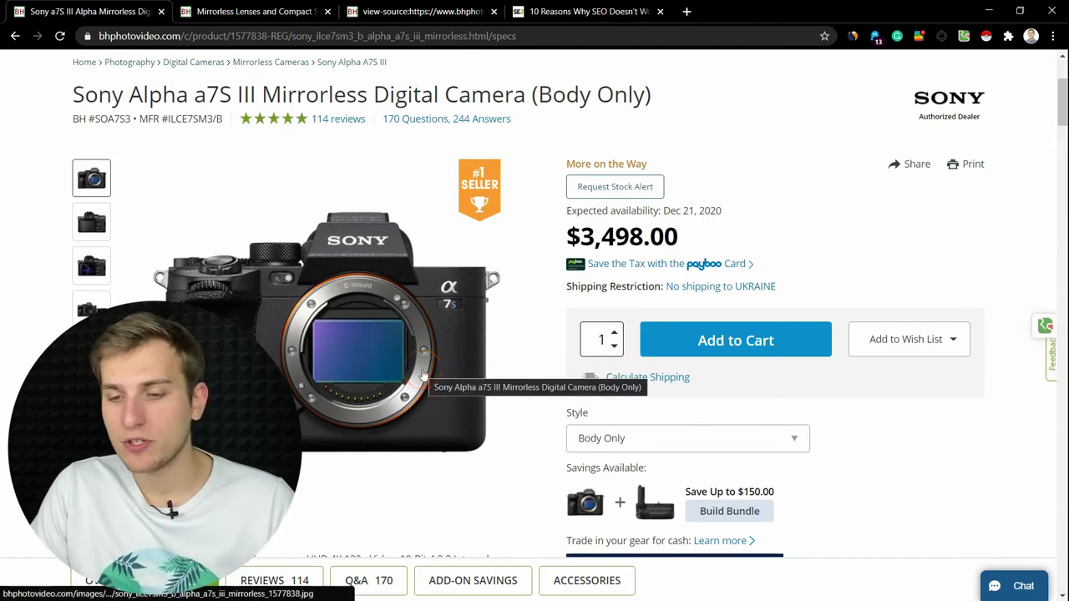
Scroll the Sony a7S III product page down to its Specs table
scroll(422, 374, down, 15)
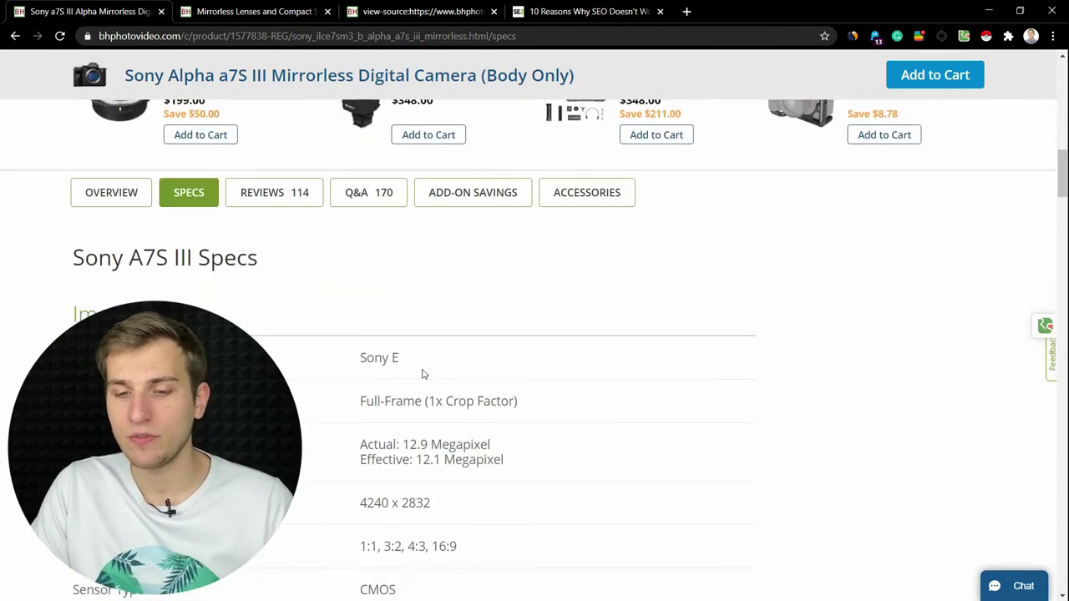
click(421, 360)
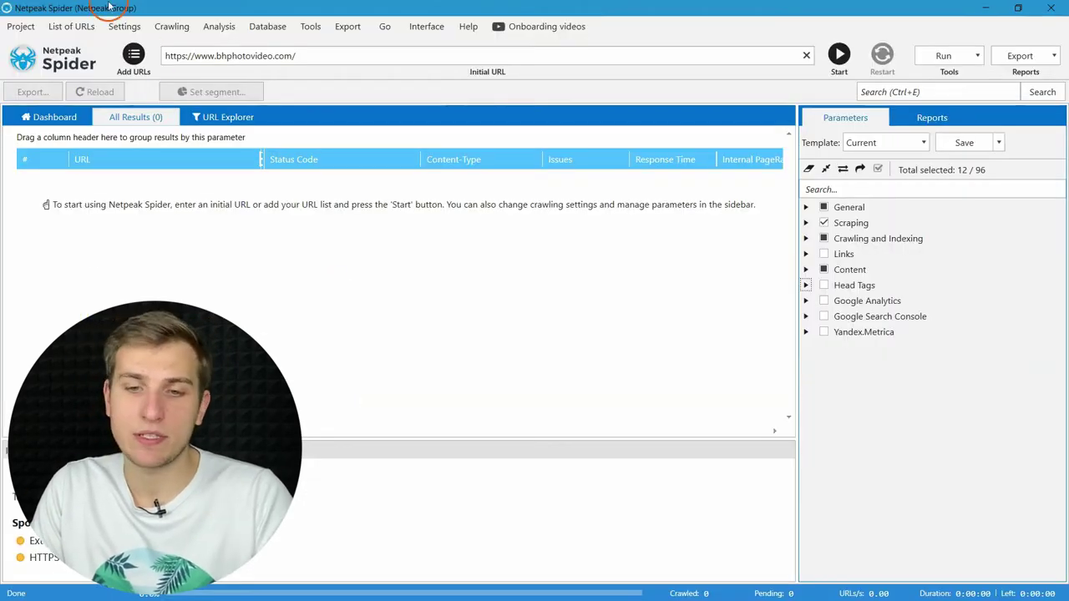
In the Scraping settings, switch parameter 11's search type from RegExp to Contains
click(123, 26)
click(200, 125)
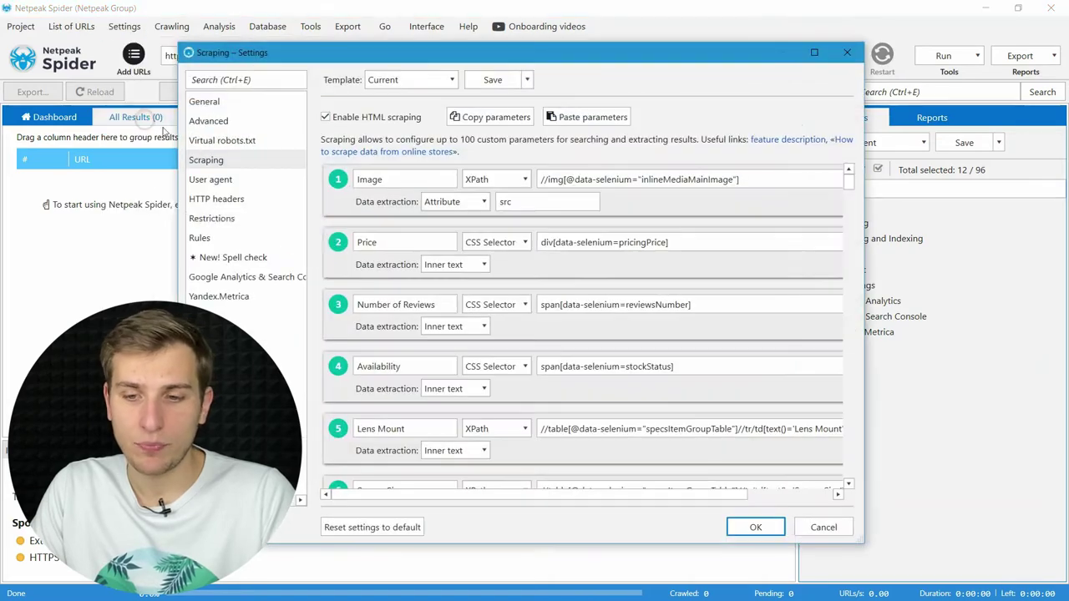
scroll(449, 349, down, 5)
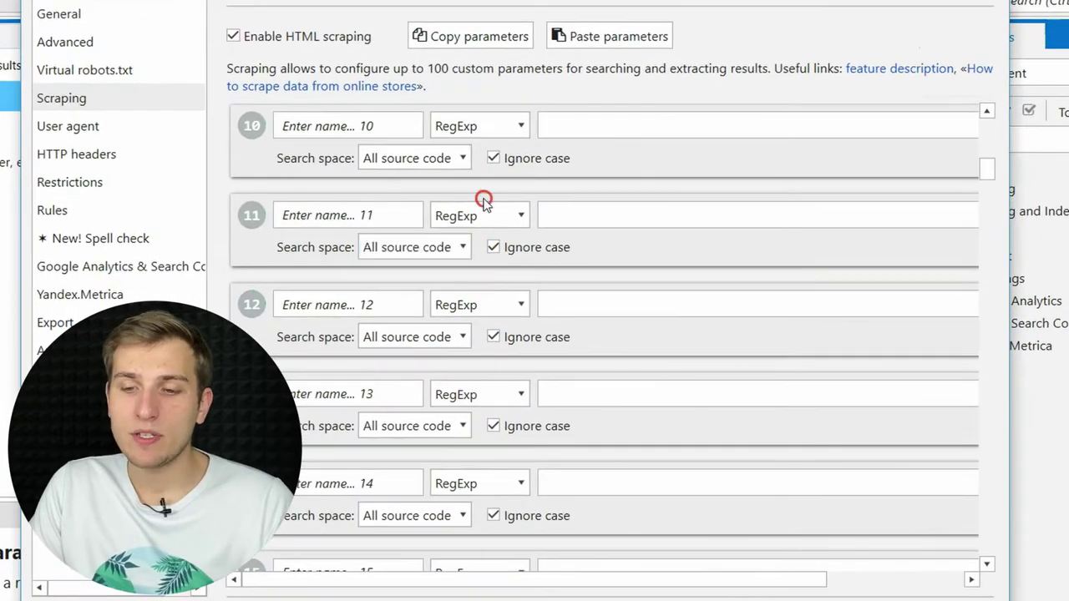
click(484, 224)
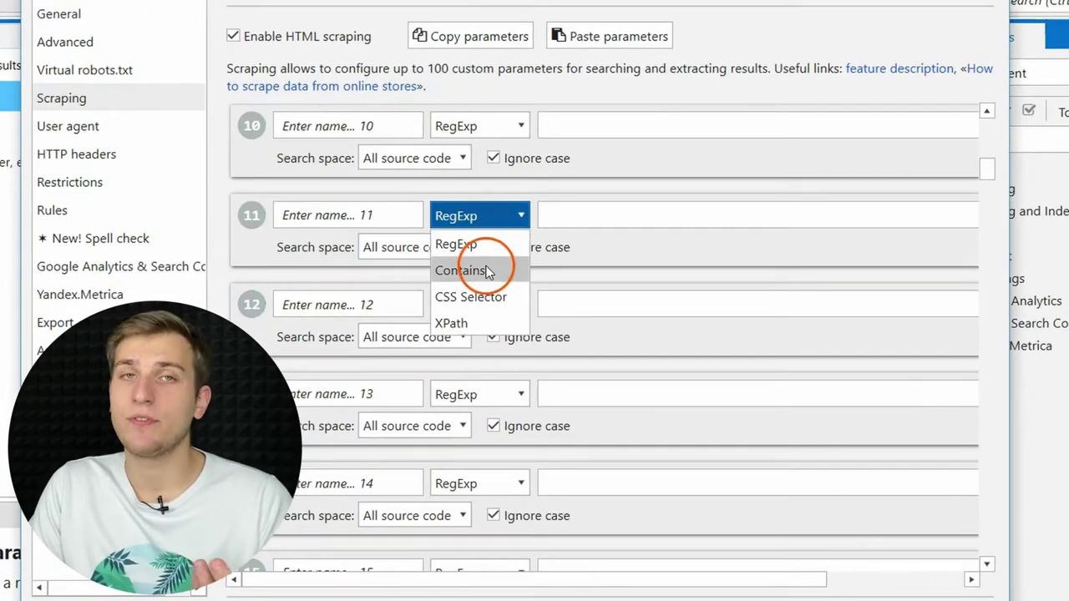
click(485, 269)
click(489, 219)
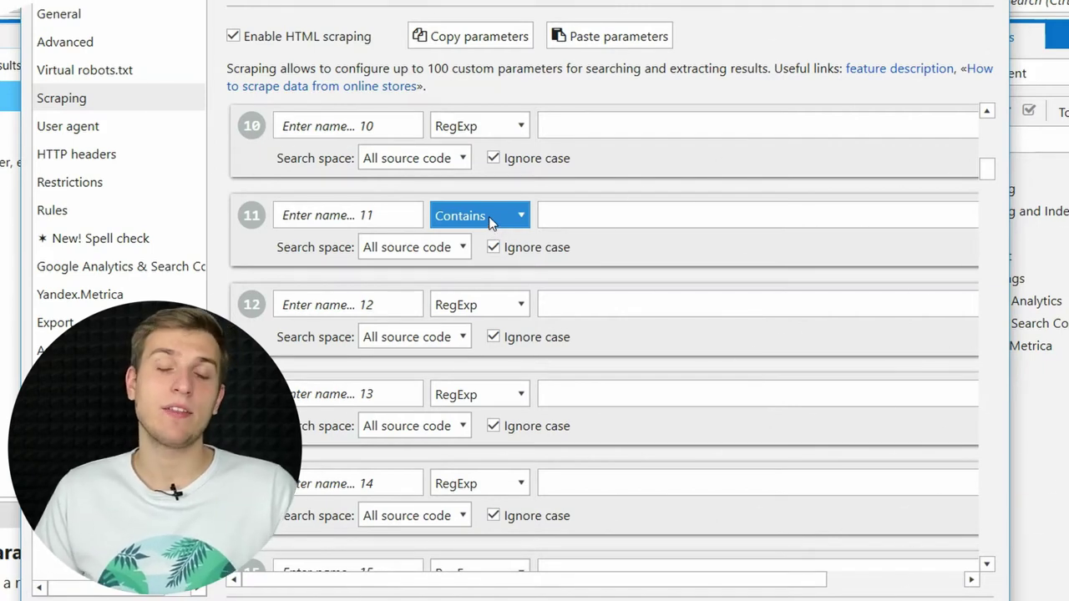
click(491, 222)
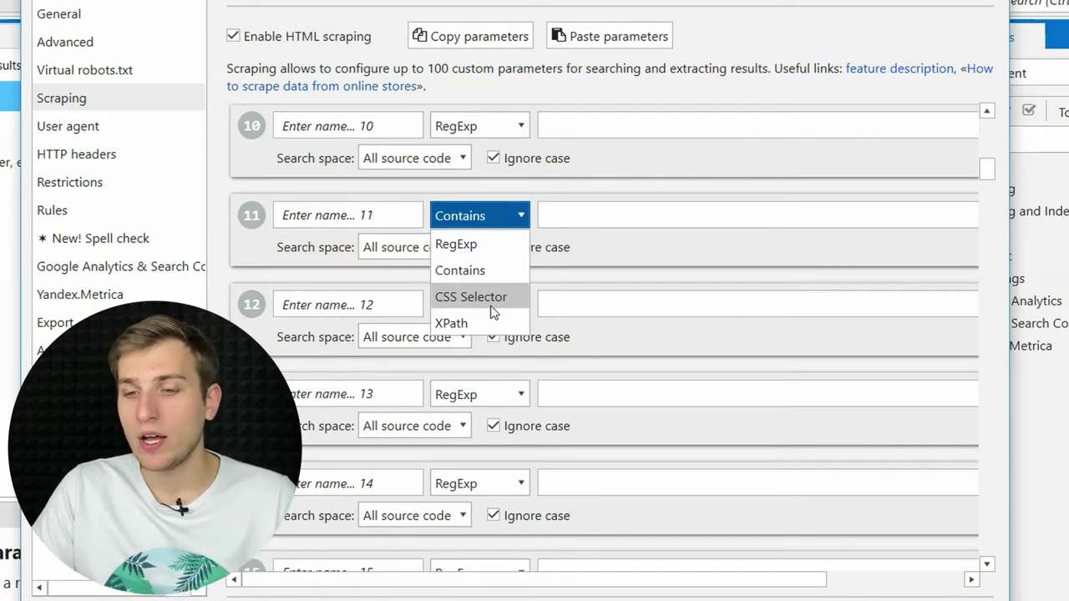
click(661, 197)
Review the Image parameter's src attribute and the Price parameter's CSS selector and Inner text extraction
scroll(663, 201, up, 10)
click(515, 123)
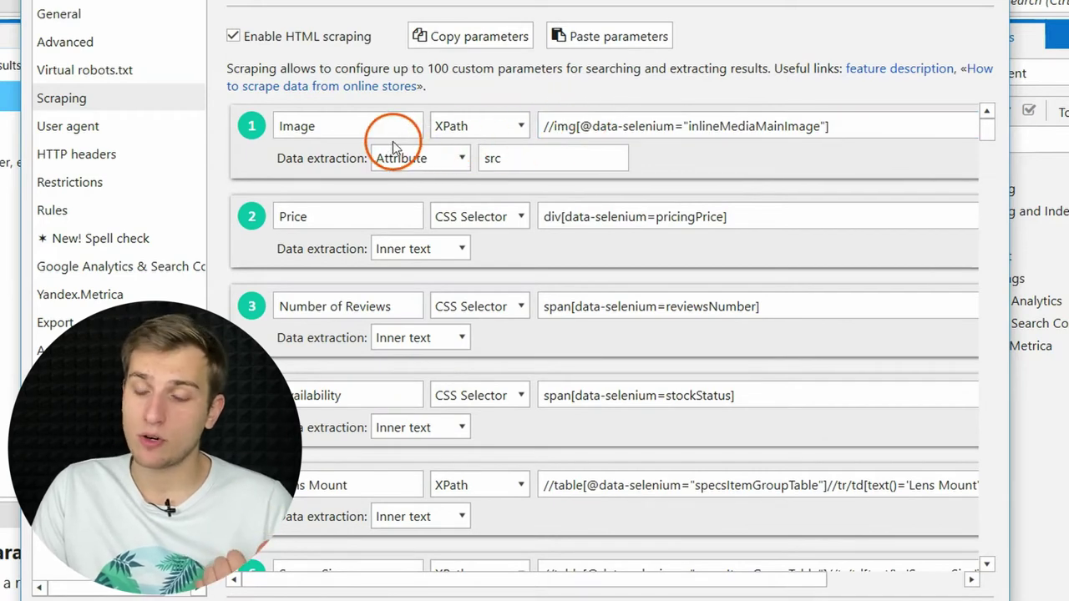
click(514, 161)
click(372, 125)
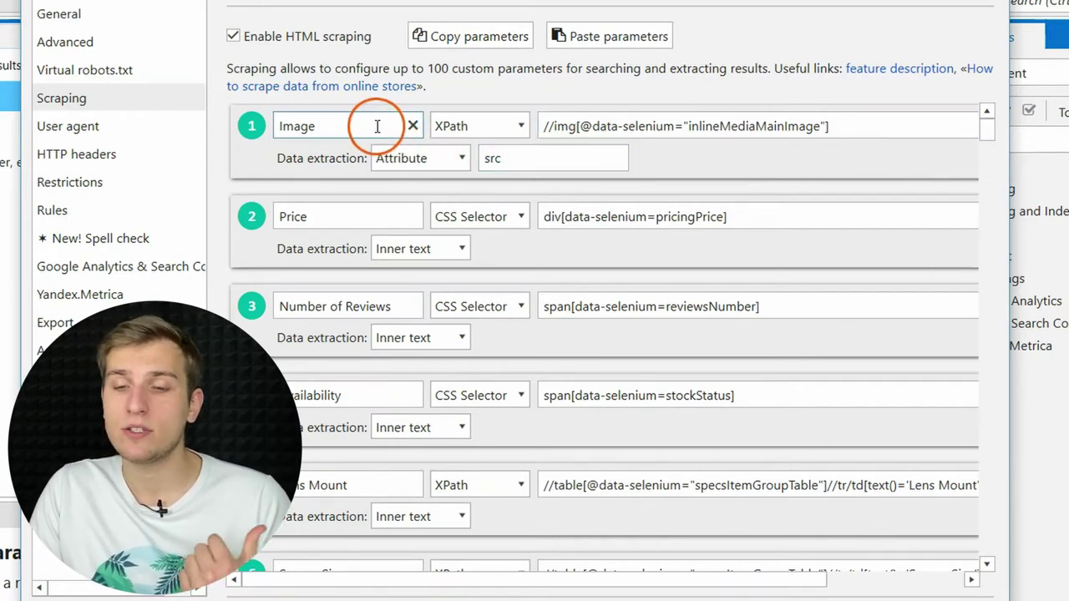
click(630, 216)
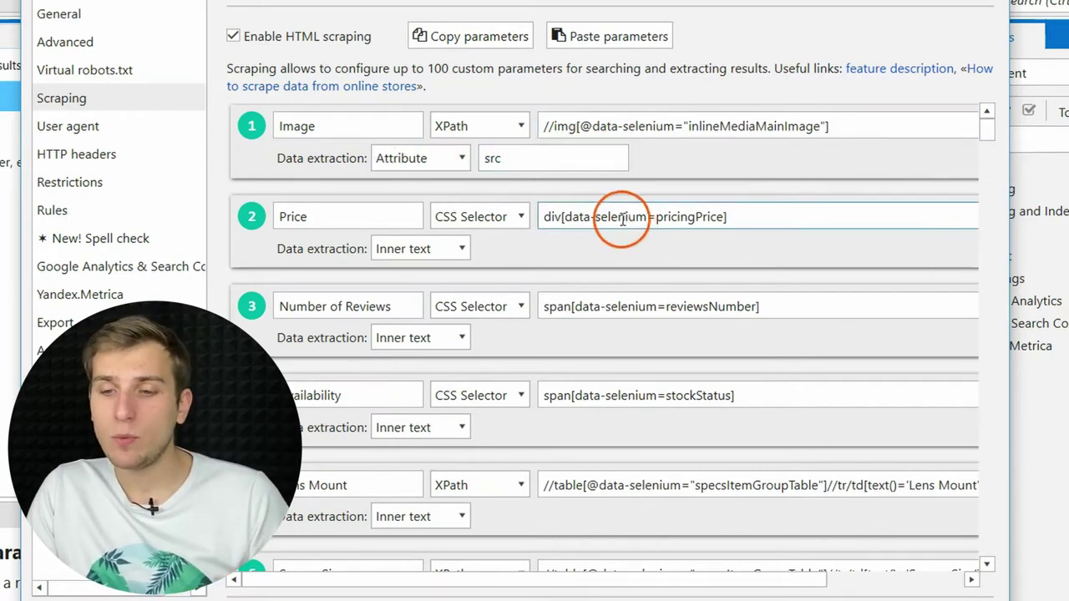
click(374, 219)
click(459, 248)
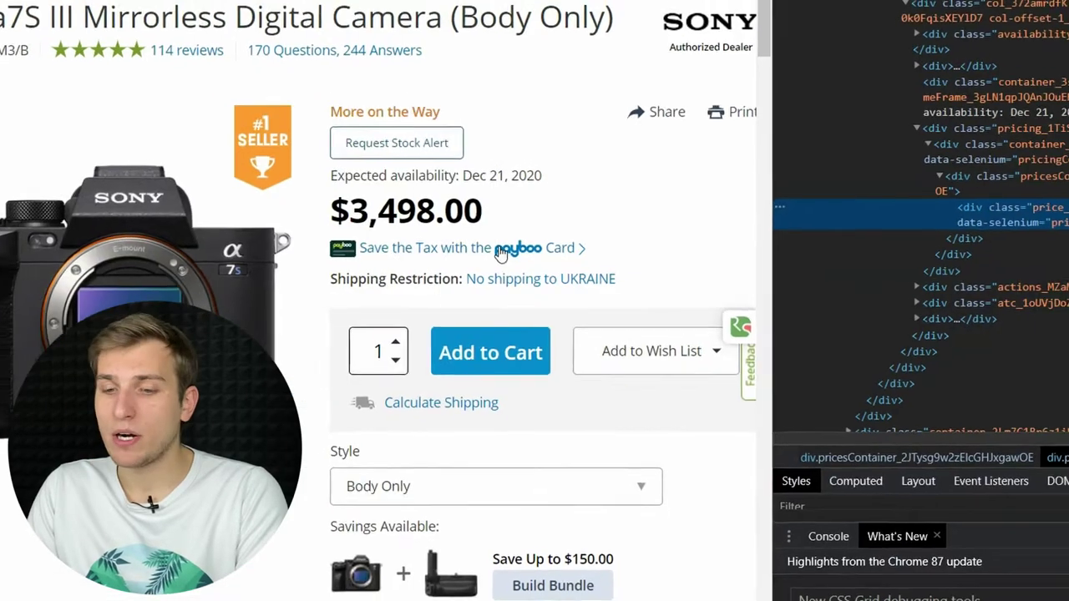
Inspect the $3,498.00 price element in DevTools and copy its XPath
click(514, 257)
right_click(456, 232)
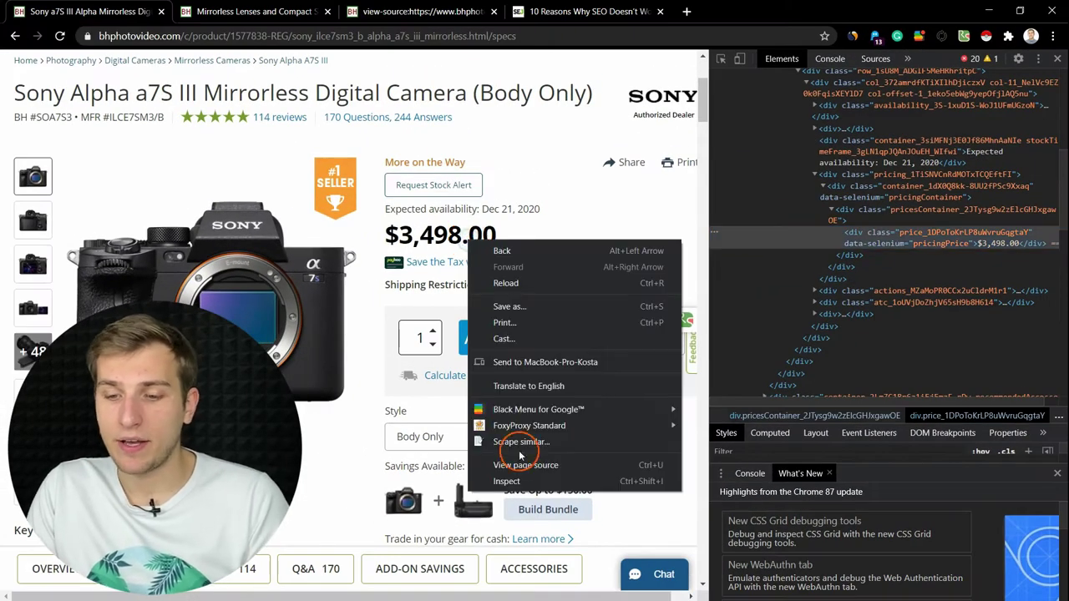
click(517, 483)
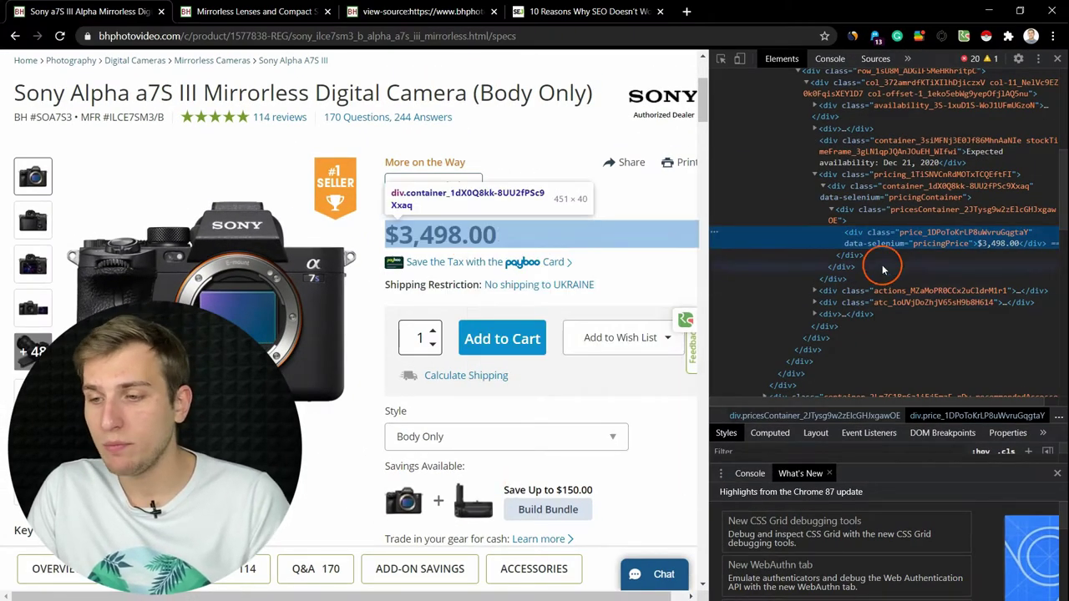
right_click(904, 240)
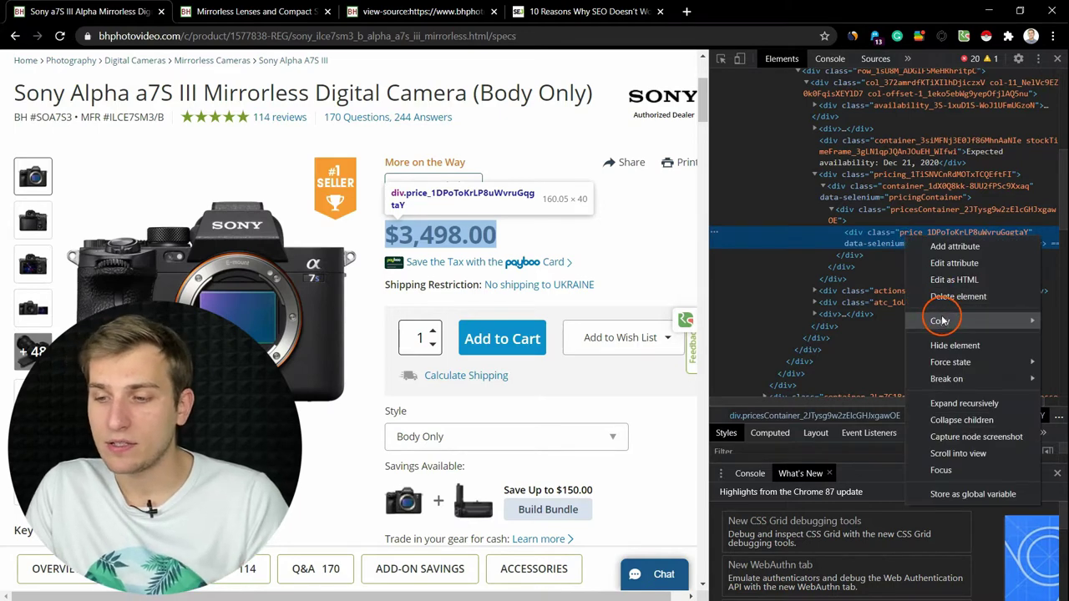
mouse_move(940, 321)
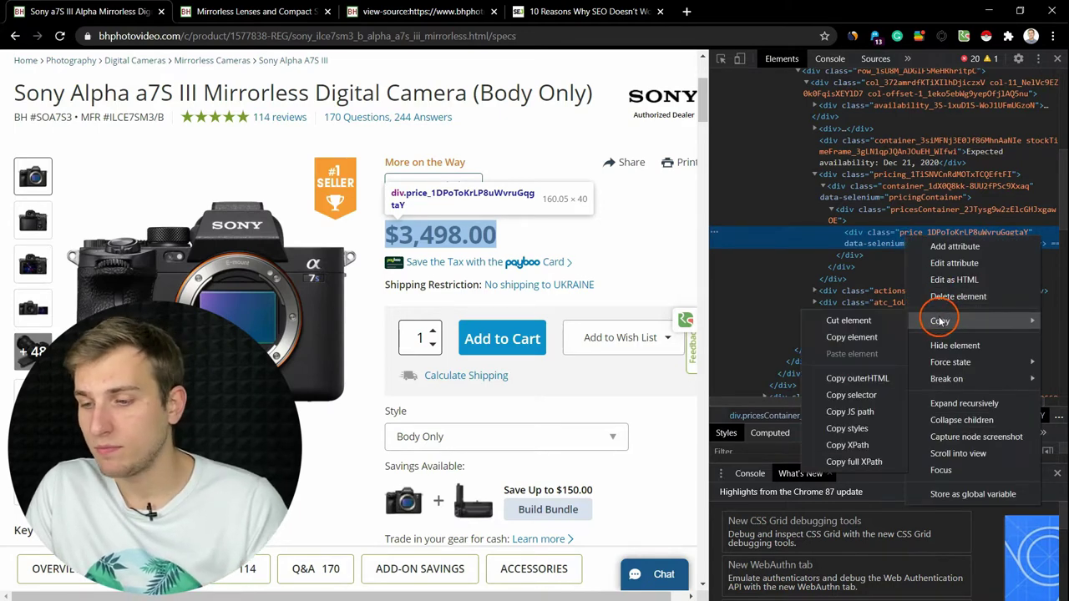
click(836, 447)
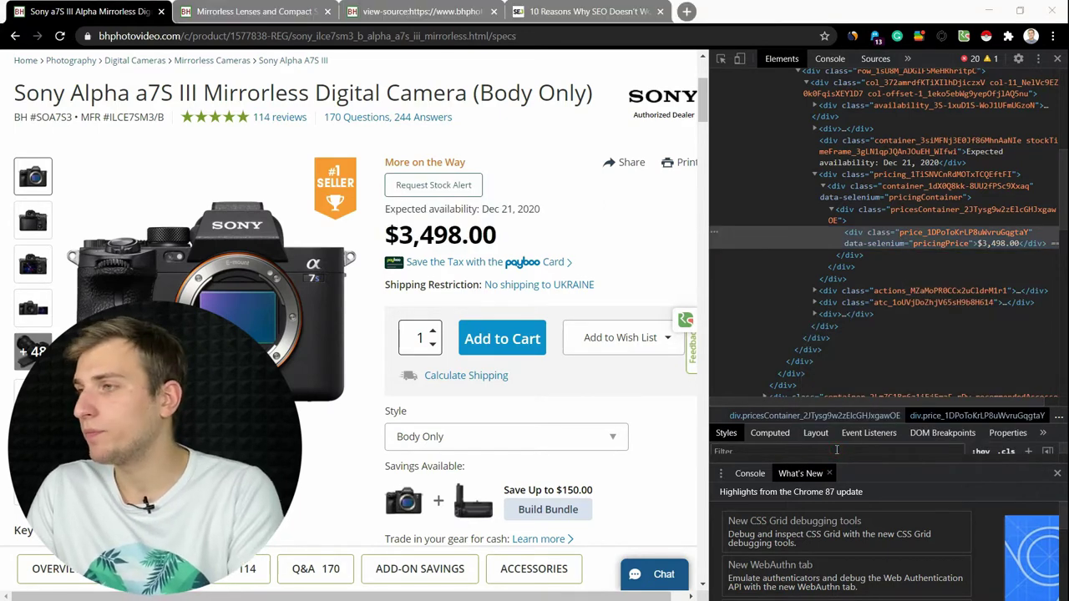
Paste the copied price XPath into parameter 12's search expression and set its type to XPath
key(alt+Tab)
scroll(699, 422, down, 8)
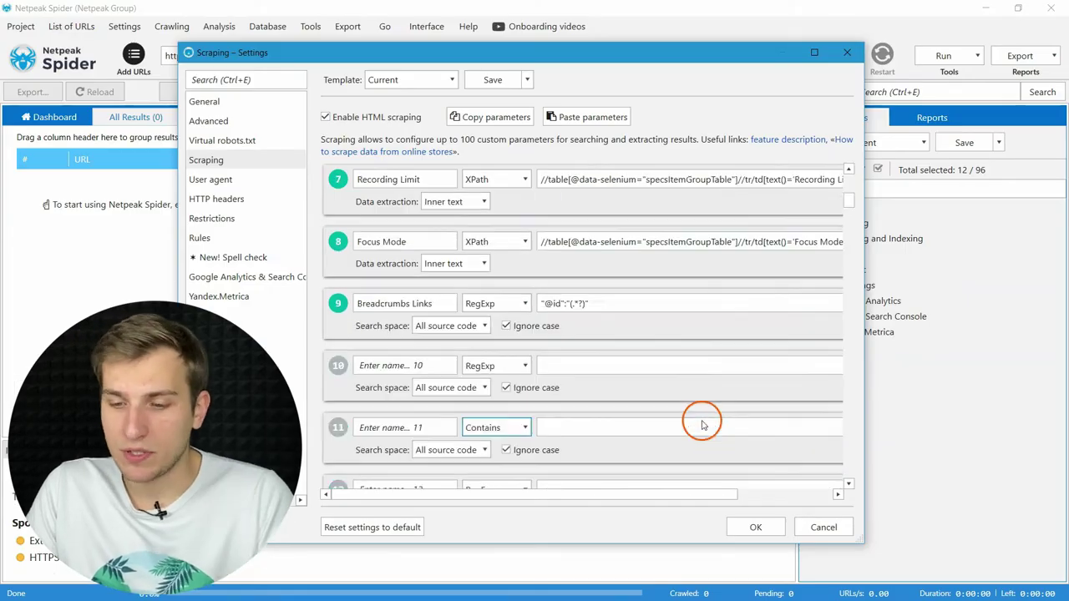
click(593, 297)
text(//*[@id="bh-app"]/section/div/div[2]/div[4]/div/div[2]/div/div/div[4]/div/div/div)
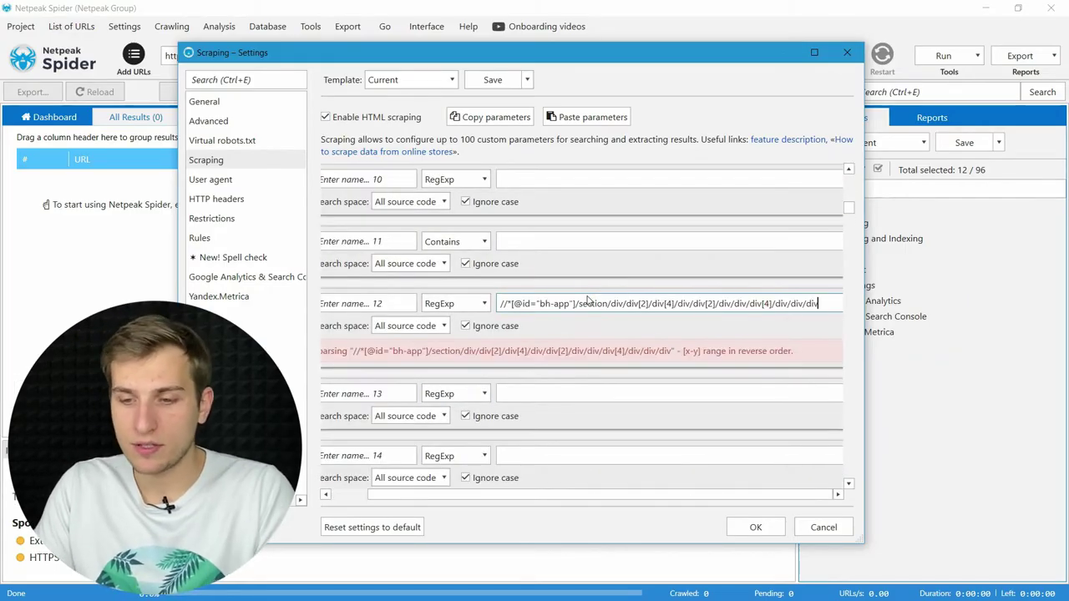
click(470, 303)
click(442, 375)
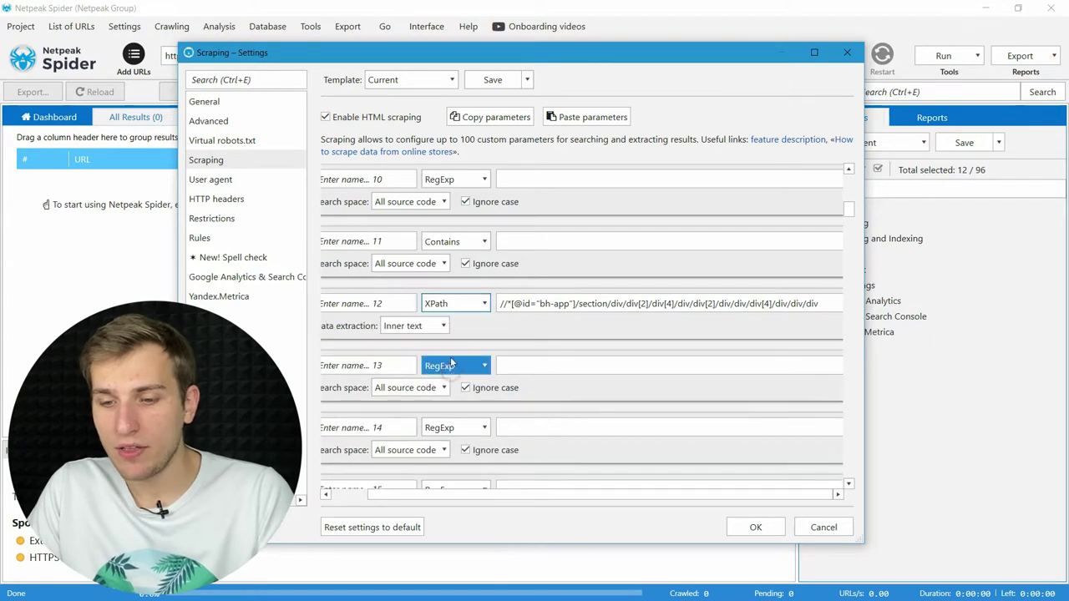
click(557, 319)
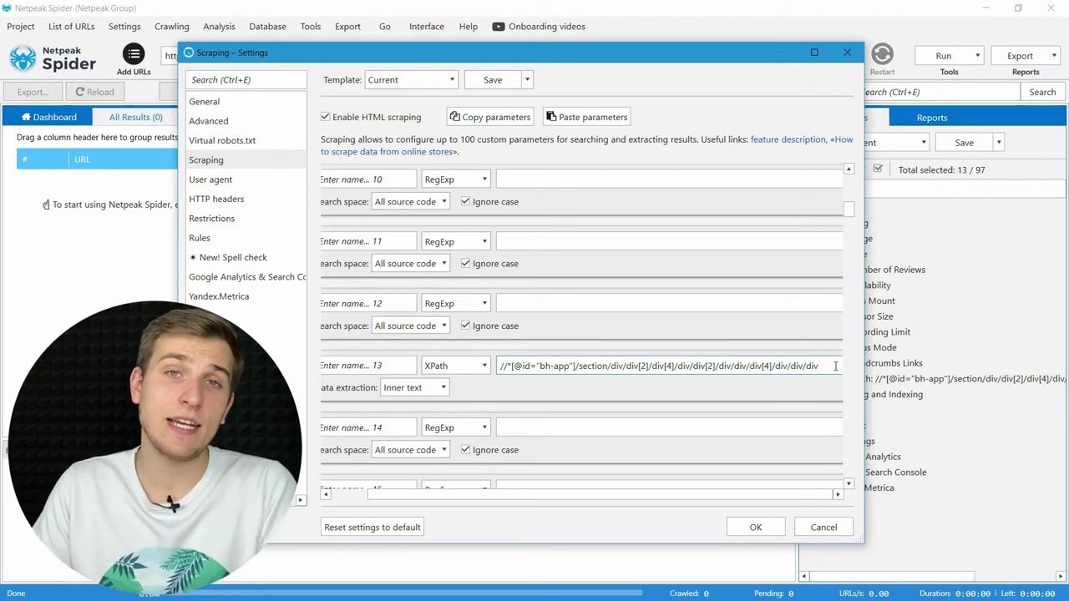
click(443, 303)
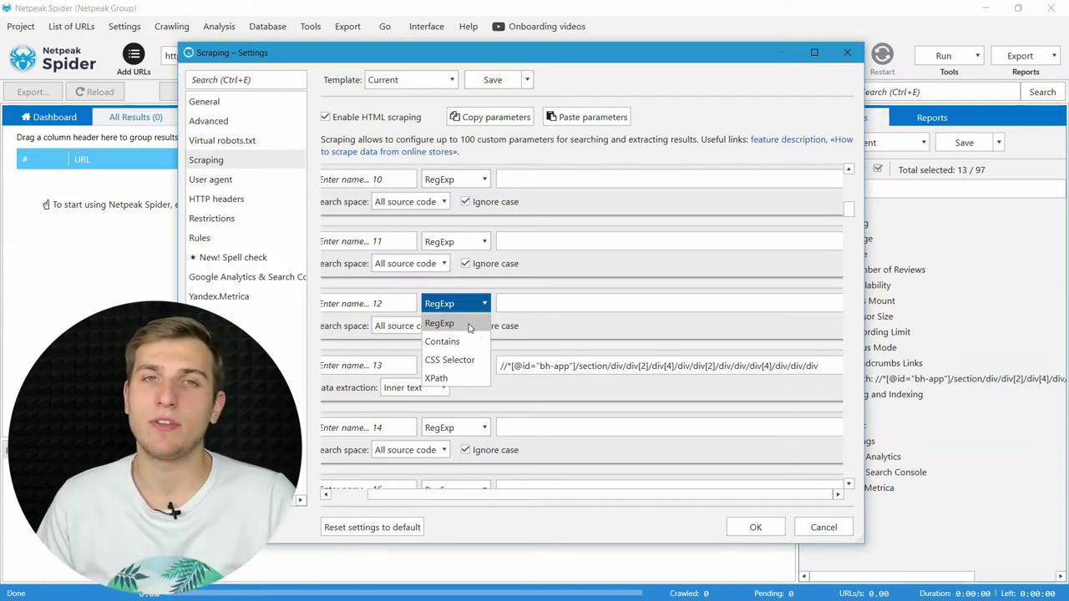
click(562, 285)
scroll(562, 285, up, 5)
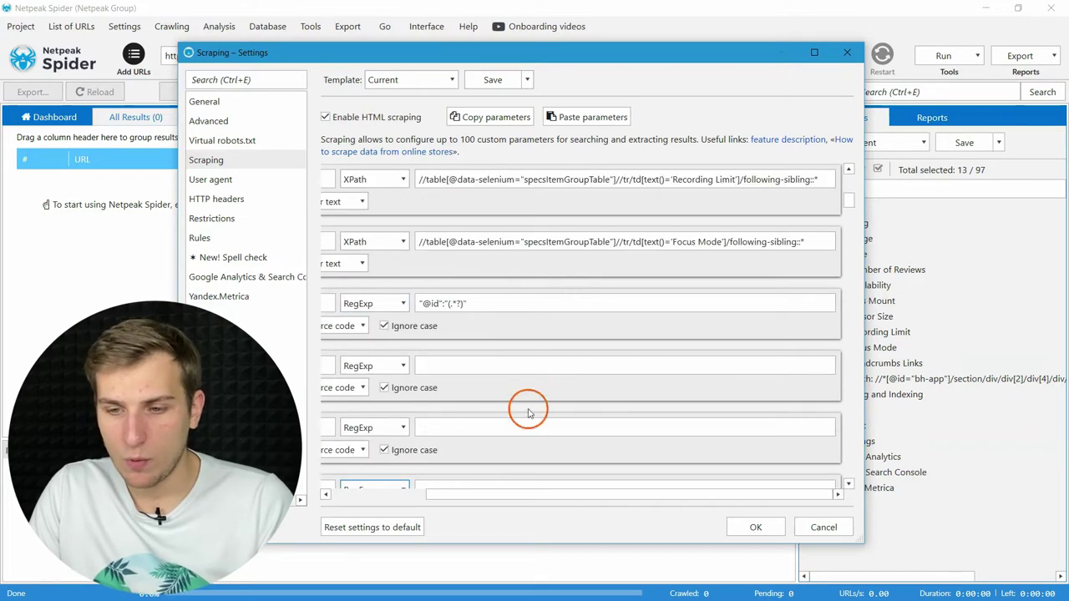
drag(503, 494, 392, 491)
click(397, 305)
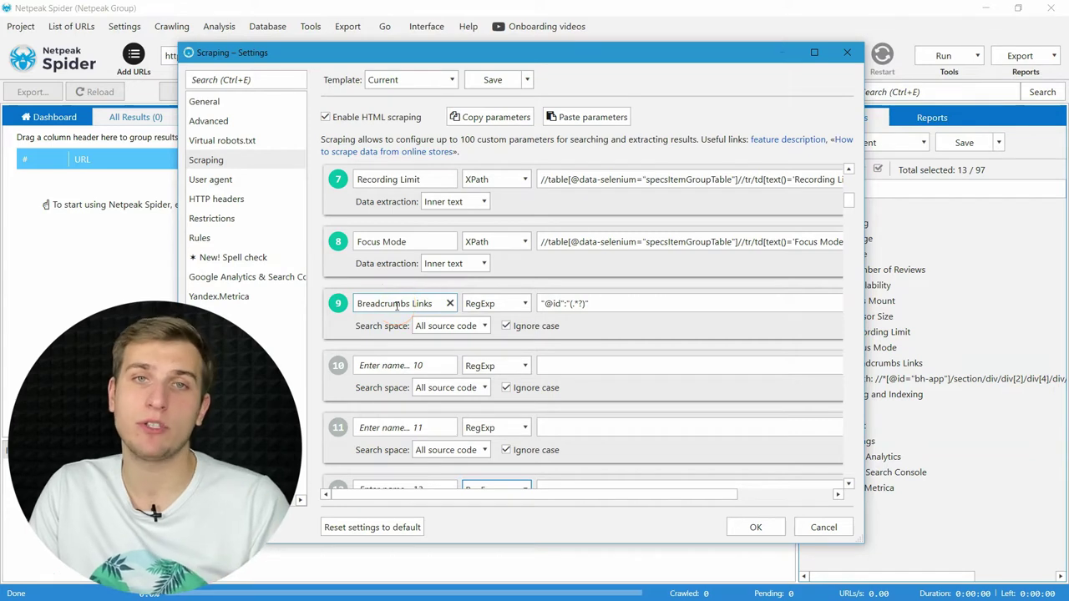
click(538, 314)
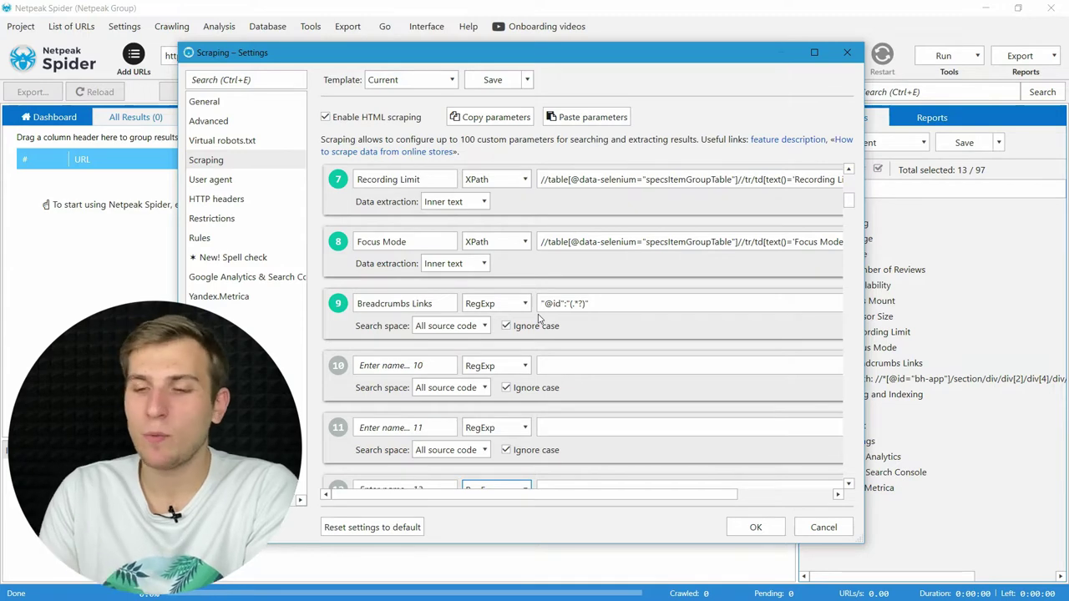
Save the scraping settings, select all scraping parameters from Image to the XPath one, and start crawling
click(759, 527)
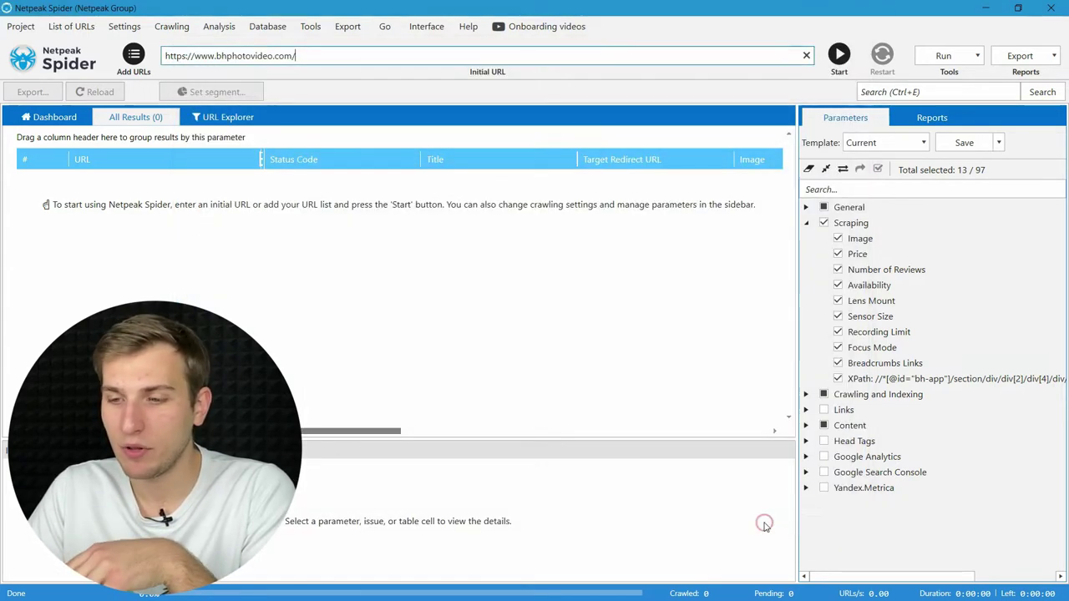
click(872, 241)
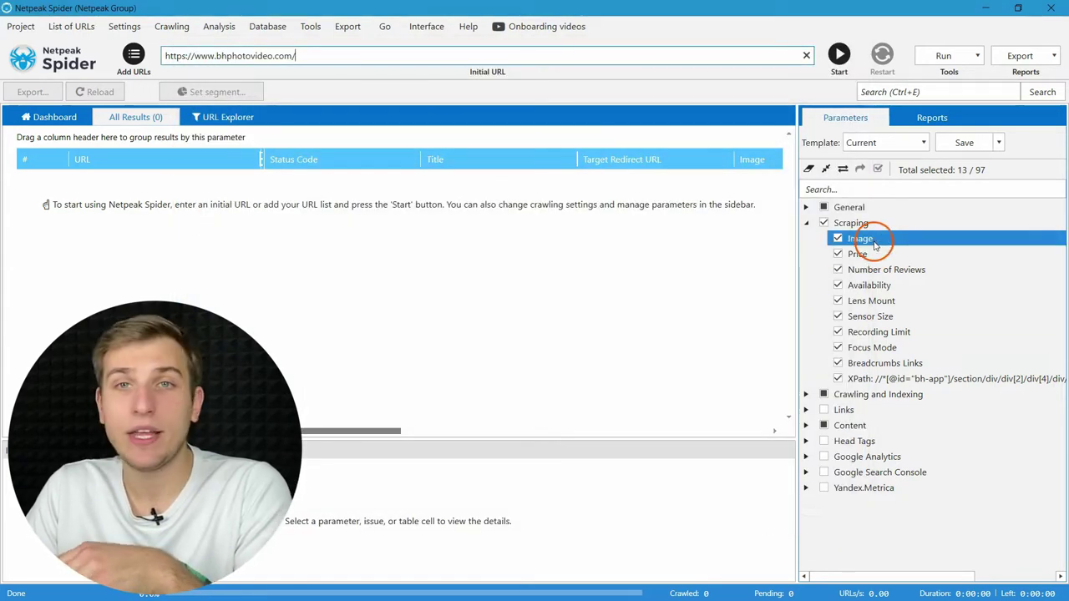
drag(871, 242, 855, 386)
click(838, 56)
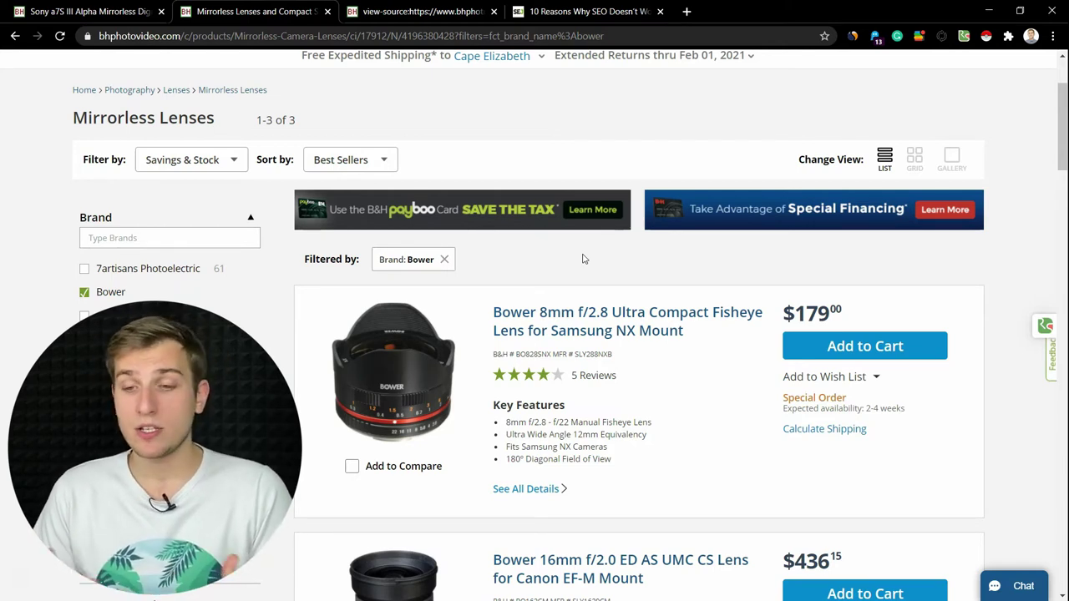
Inspect the Bower 8mm lens title, copy miniProductPageProductName, search it in the code, then view the page source
right_click(576, 325)
click(615, 494)
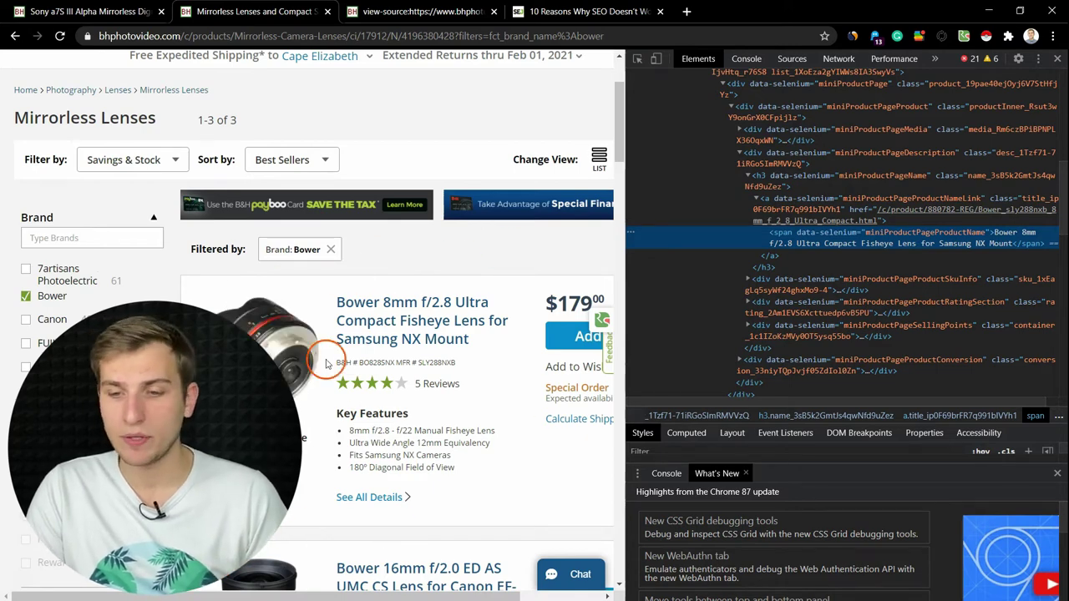
double_click(891, 238)
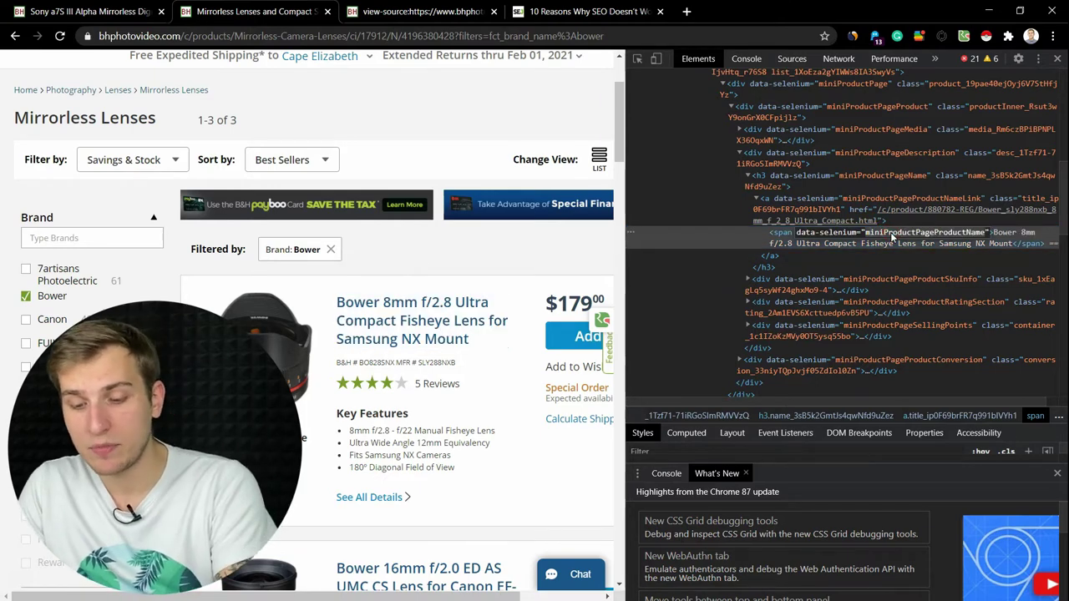
key(ctrl+c)
key(ctrl+f)
key(ctrl+v)
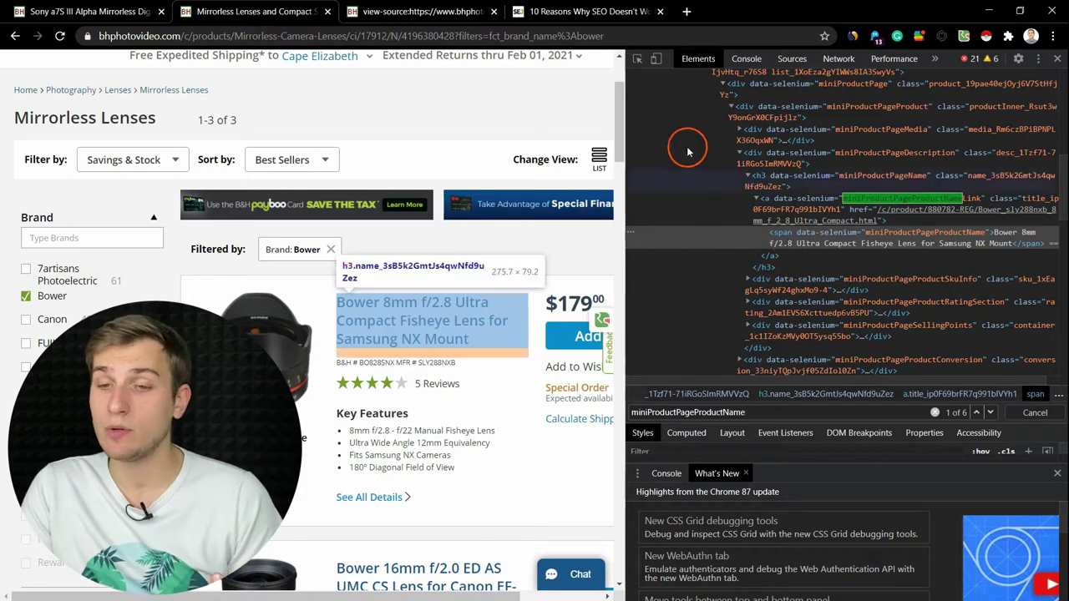
click(451, 11)
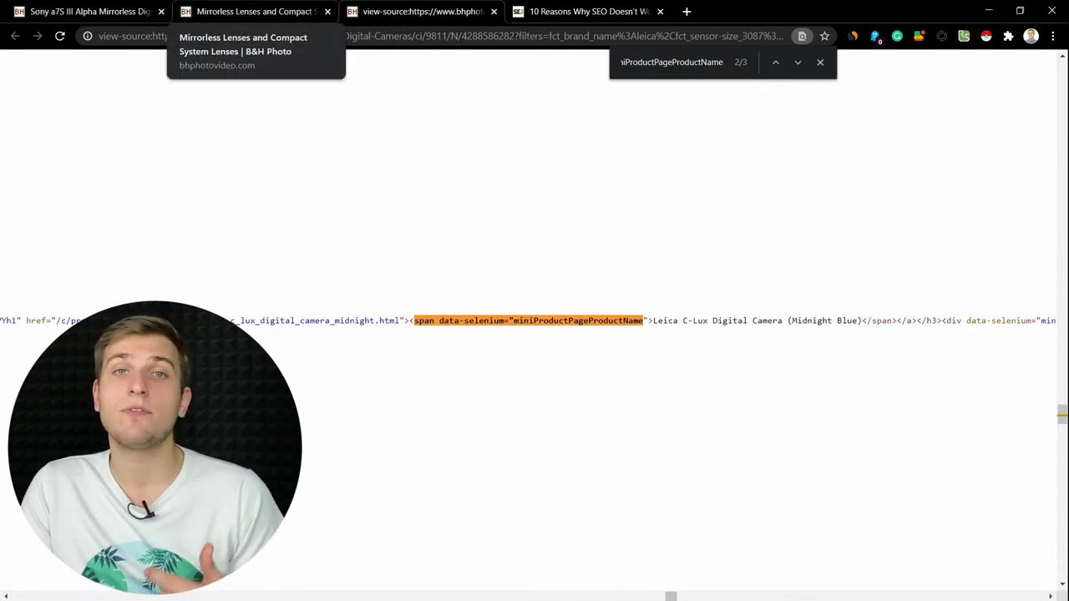
Return from the page source to the Mirrorless Lenses tab
click(289, 9)
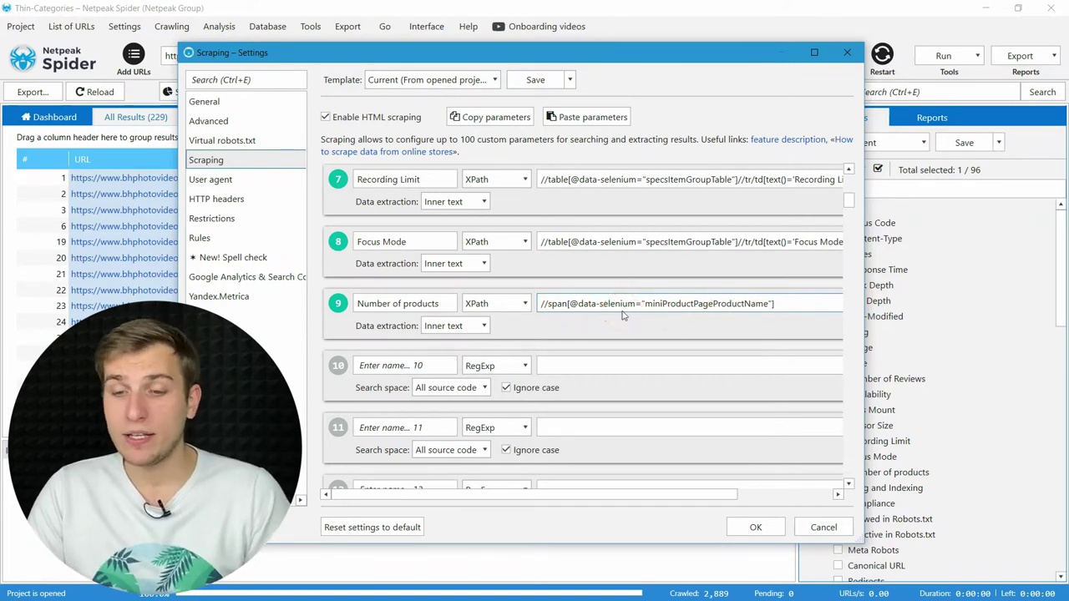
Apply the settings, crawl with the Number of products parameter, and sort results by fewest products
click(756, 527)
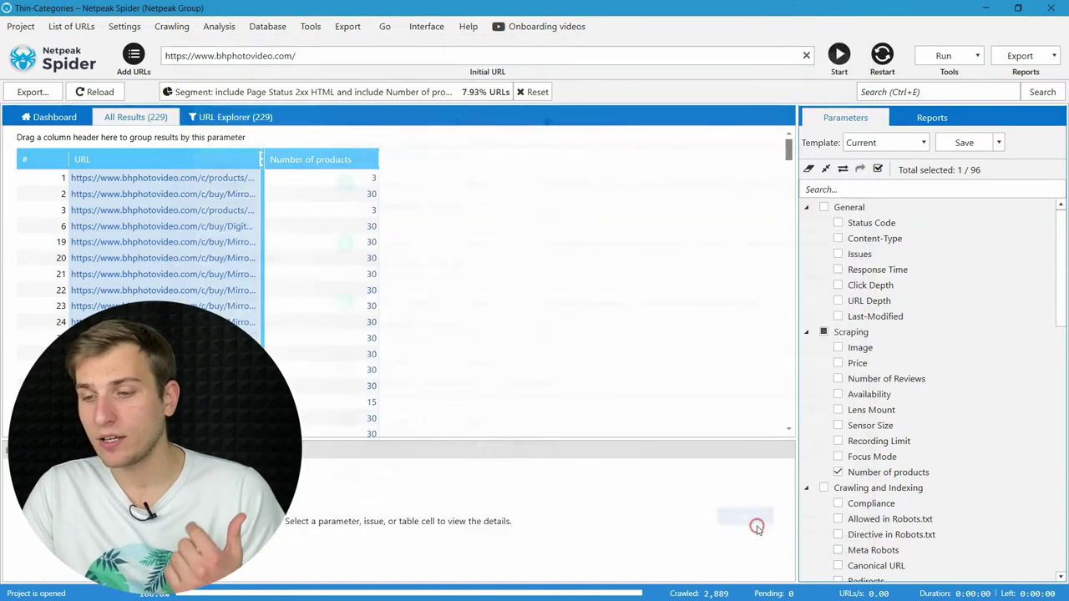
click(843, 473)
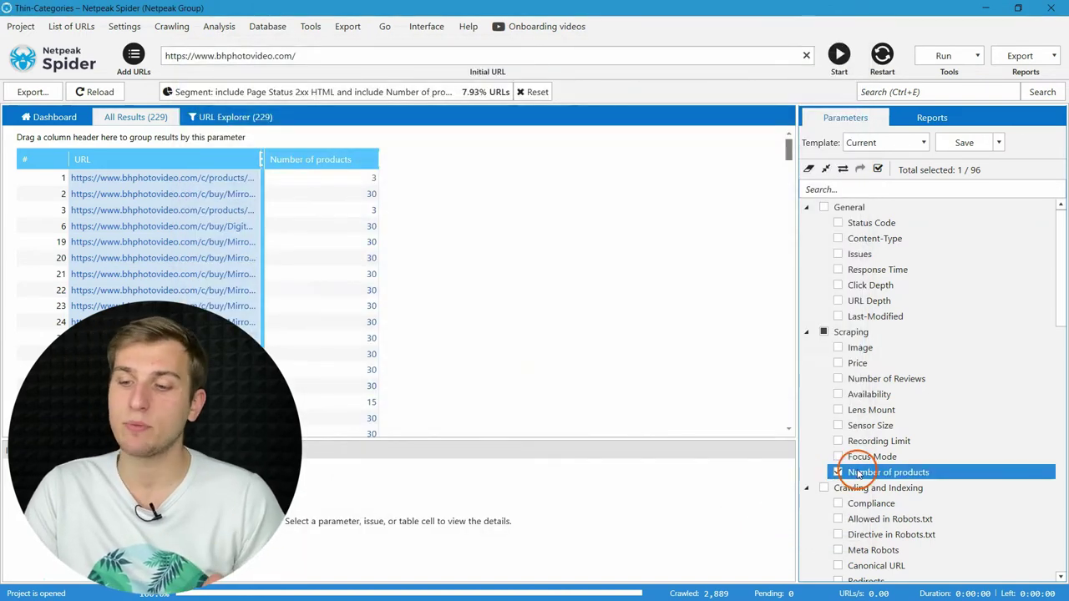
click(839, 55)
click(415, 271)
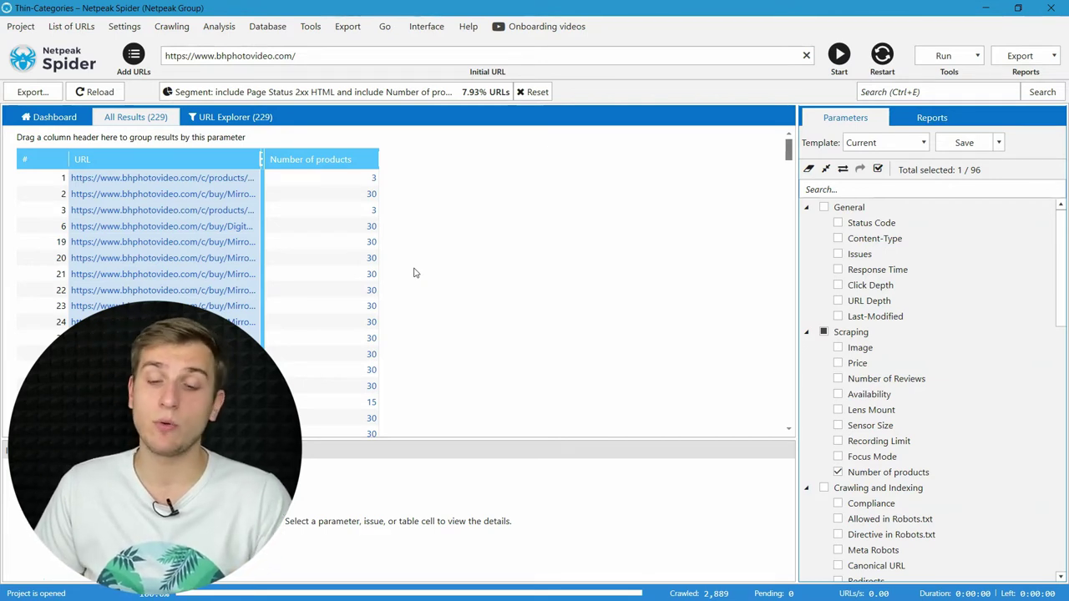
click(364, 158)
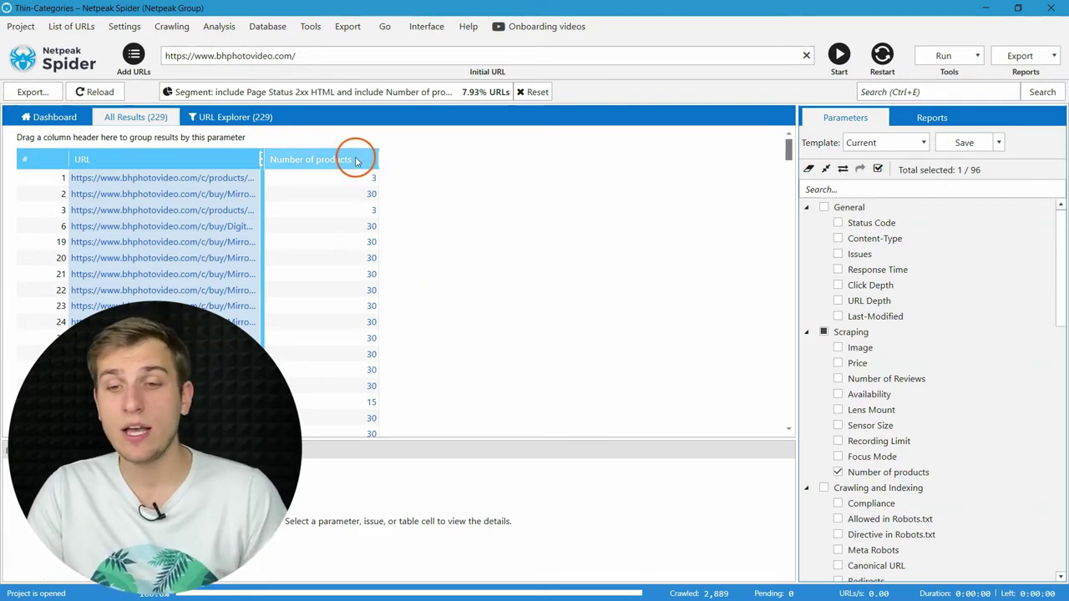
click(373, 178)
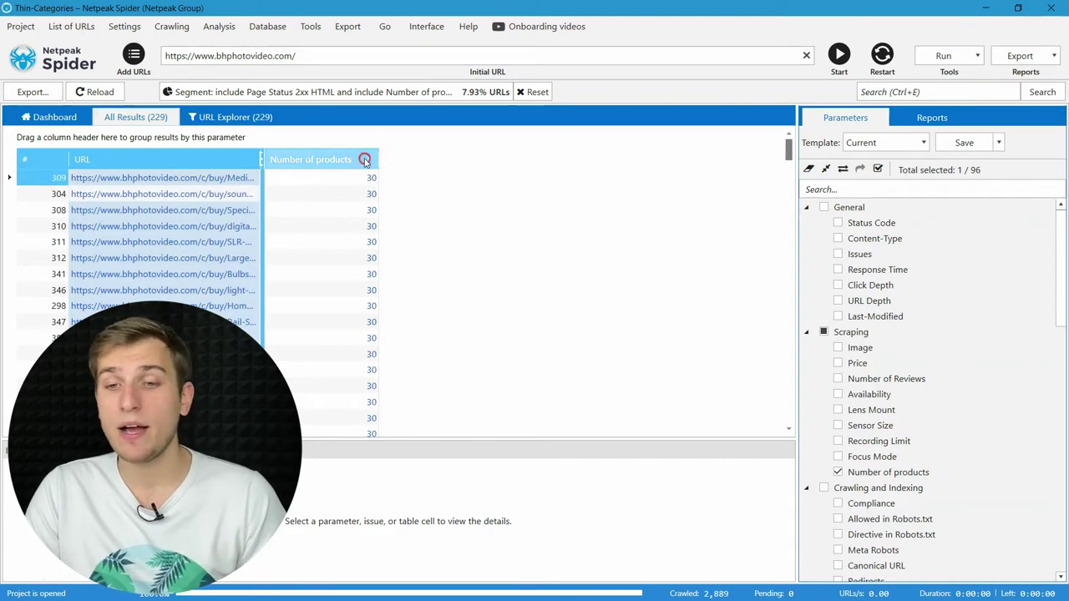
click(367, 160)
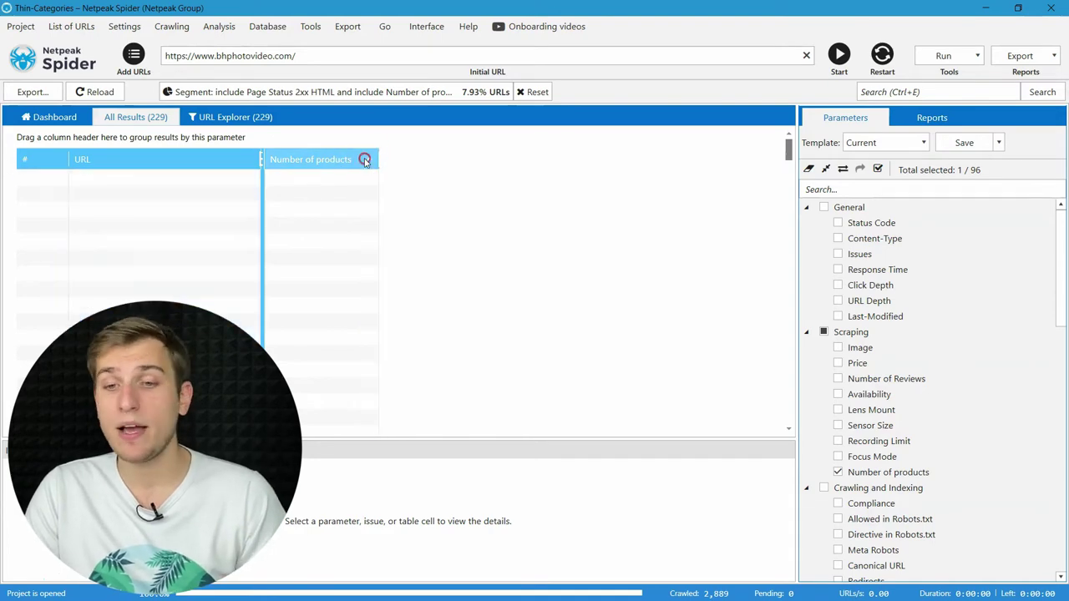
Filter URL Explorer to pages with Number of products less than 5
click(219, 117)
click(208, 137)
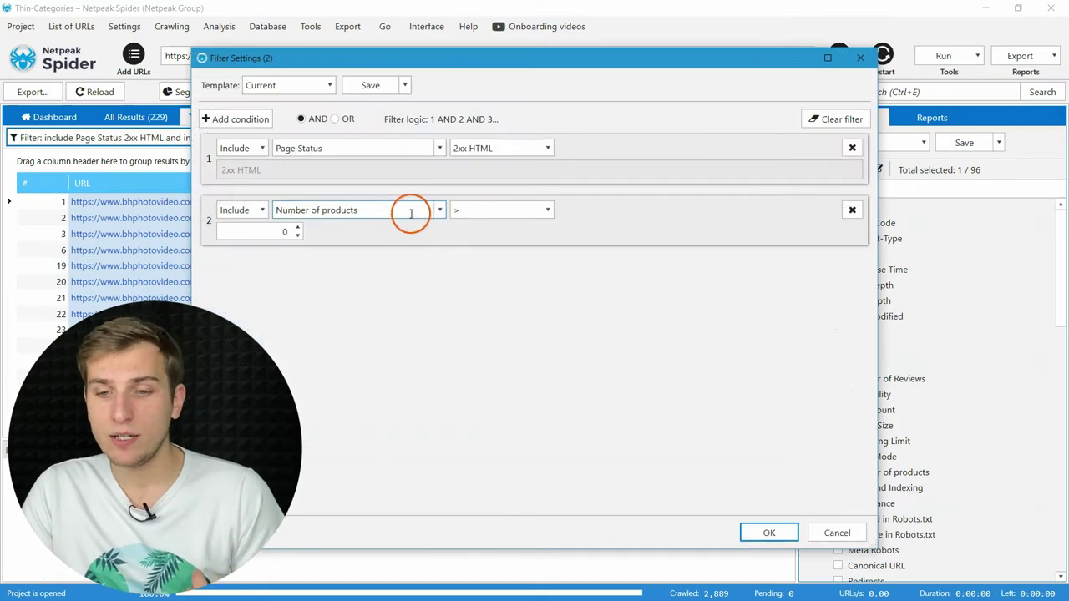
click(496, 210)
click(493, 302)
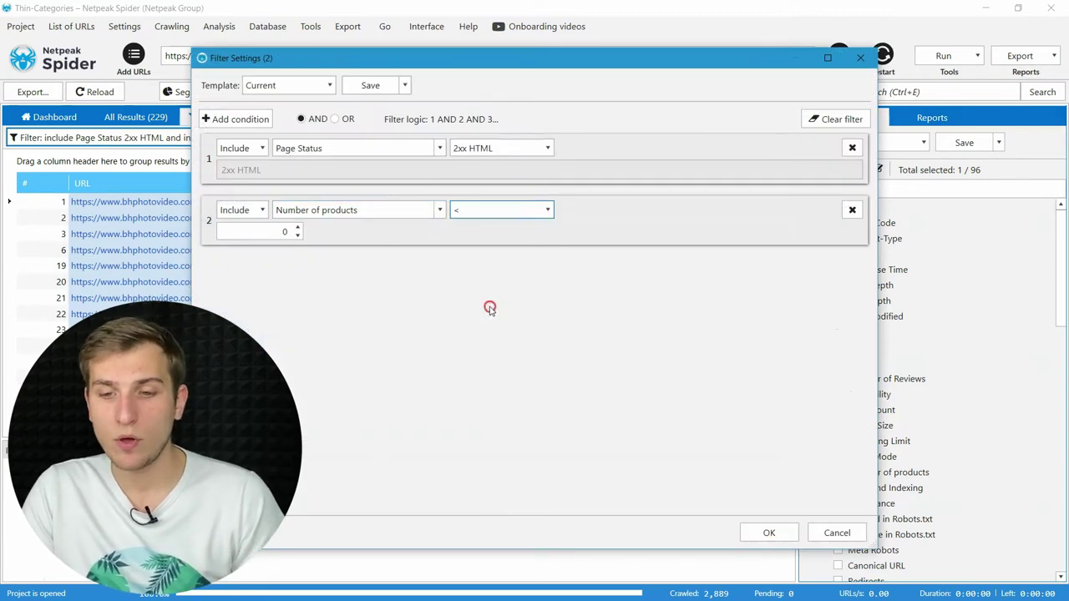
click(294, 233)
text(5)
key(Return)
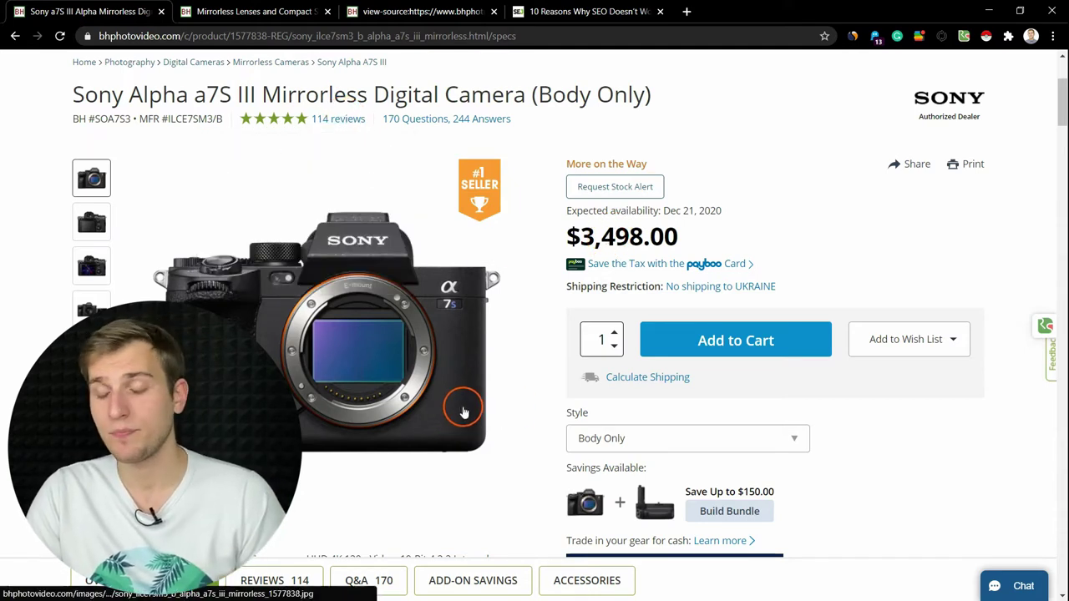
Inspect the product price's pricingPrice div in DevTools, then return to Netpeak Spider
right_click(633, 235)
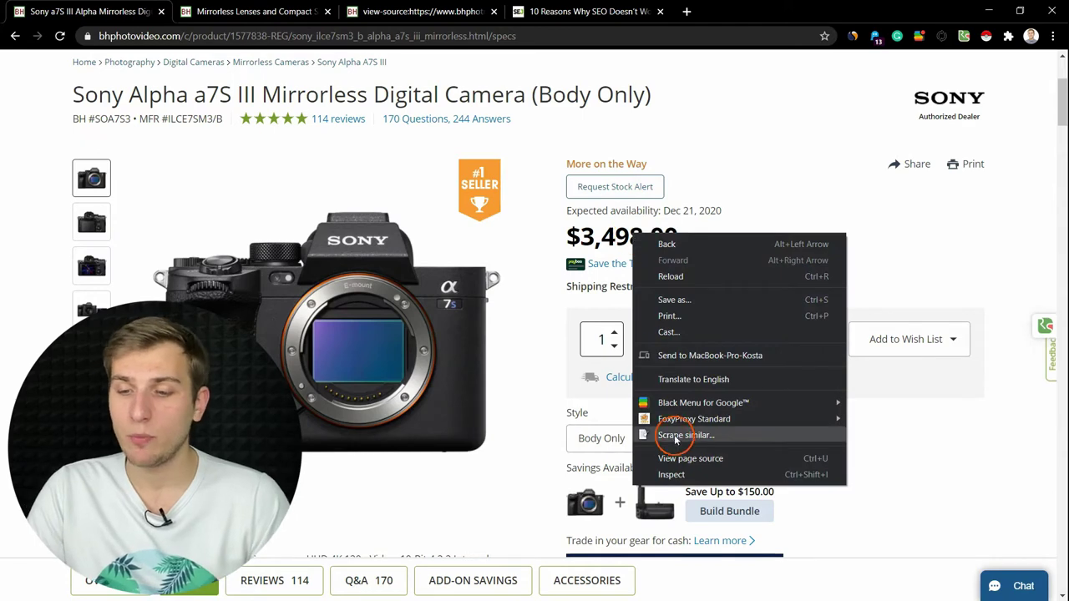
click(667, 480)
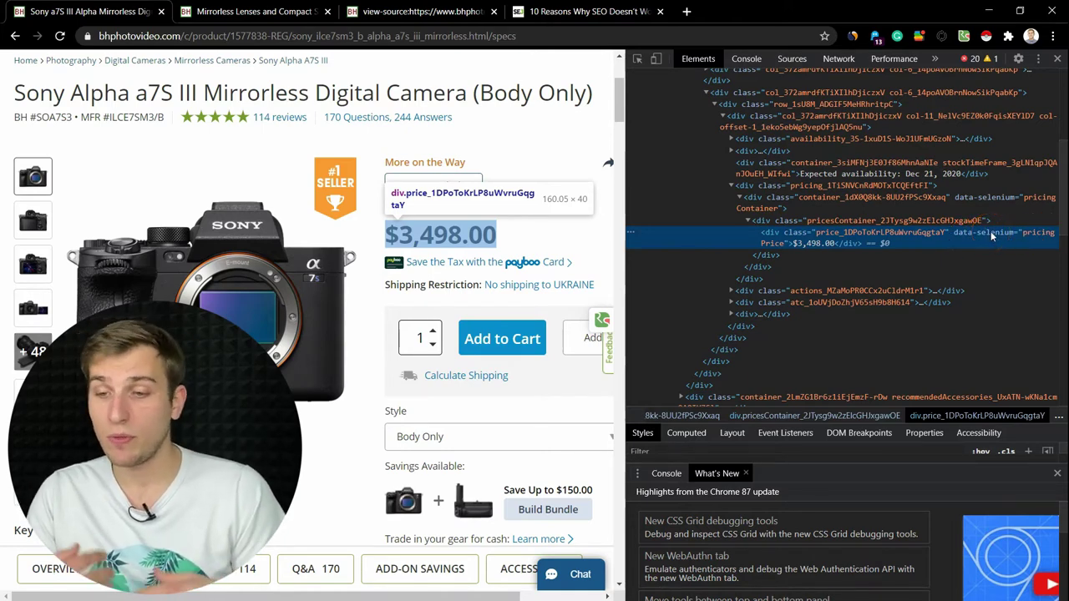
key(alt+Tab)
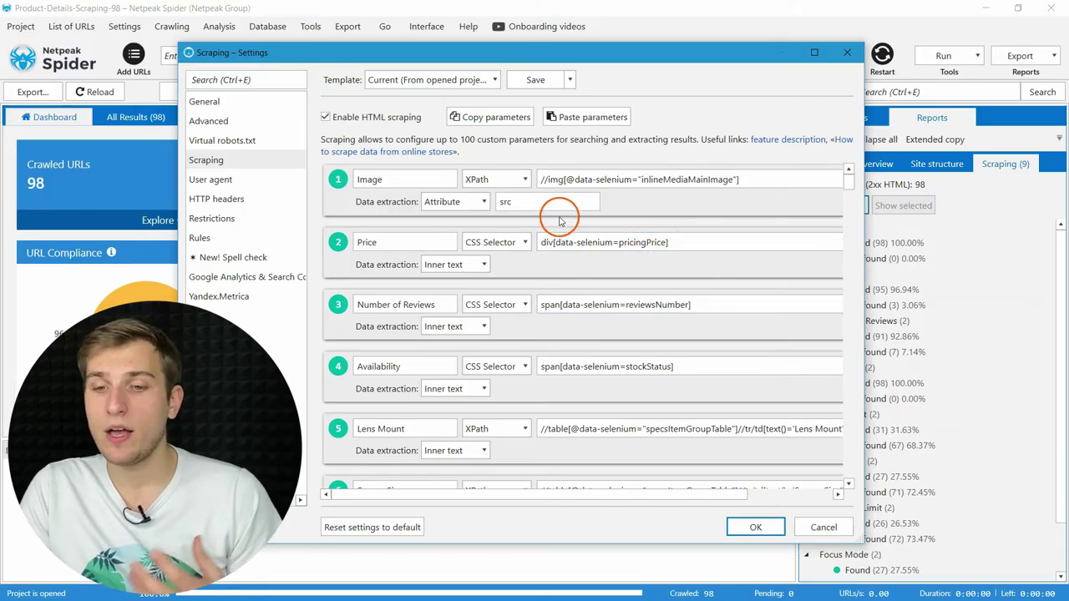
Check the Price parameter's CSS selector div[data-selenium=pricingPrice] against the page code
click(543, 243)
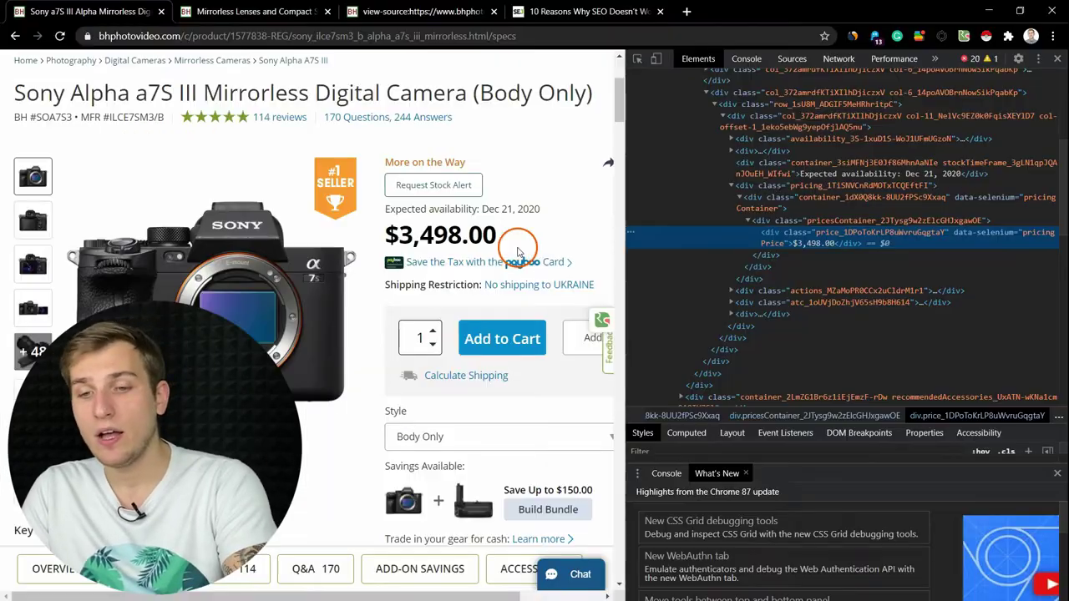
Inspect the main camera image to reveal its img element in Chrome's page code
right_click(241, 284)
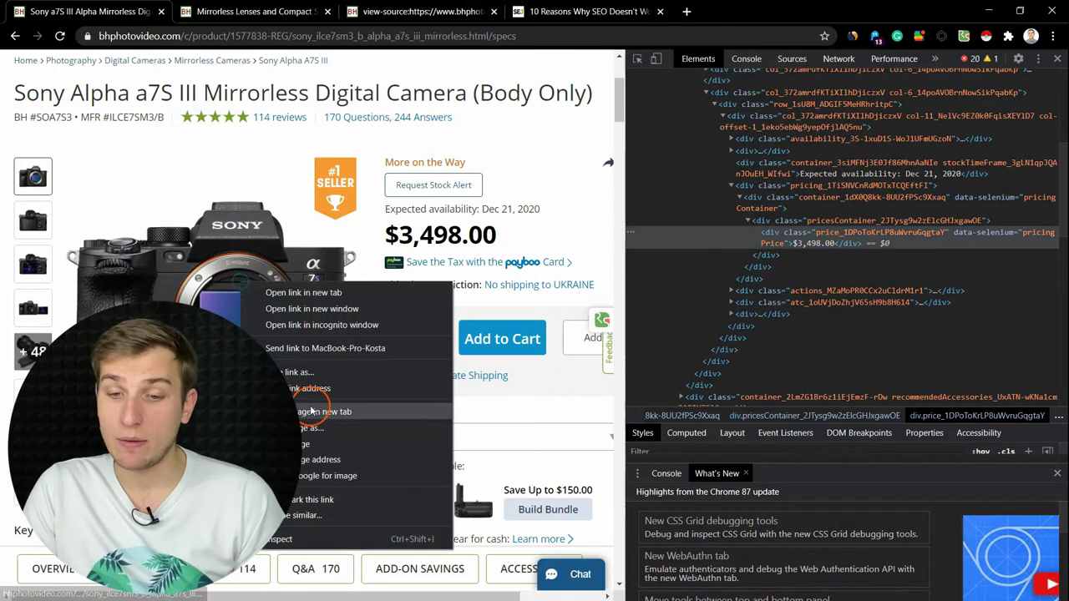
click(333, 540)
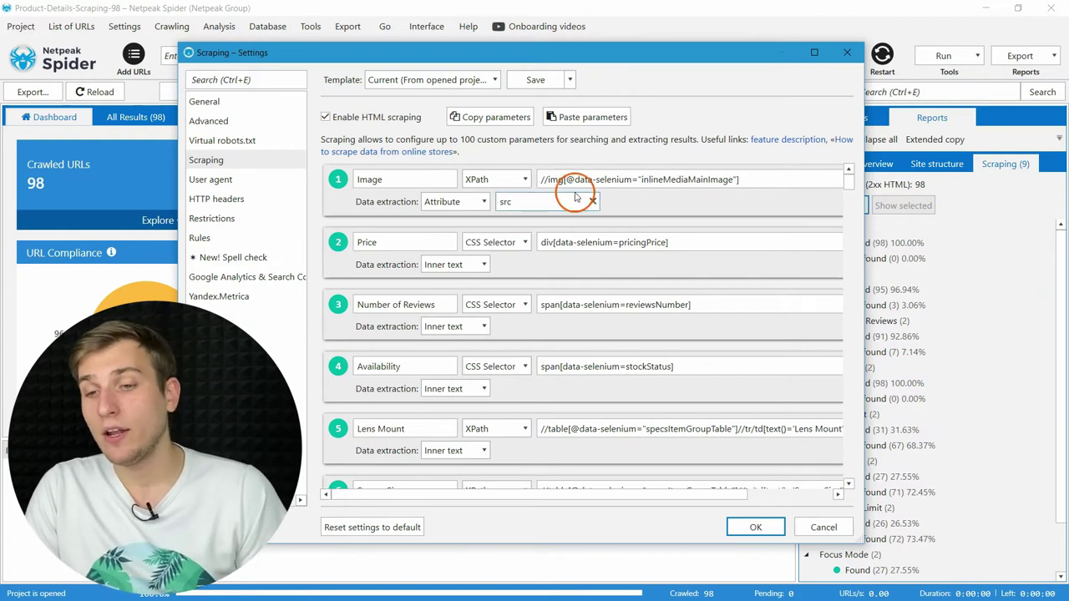
Confirm the Image parameter extracts the src attribute, then close Scraping settings with OK
click(455, 201)
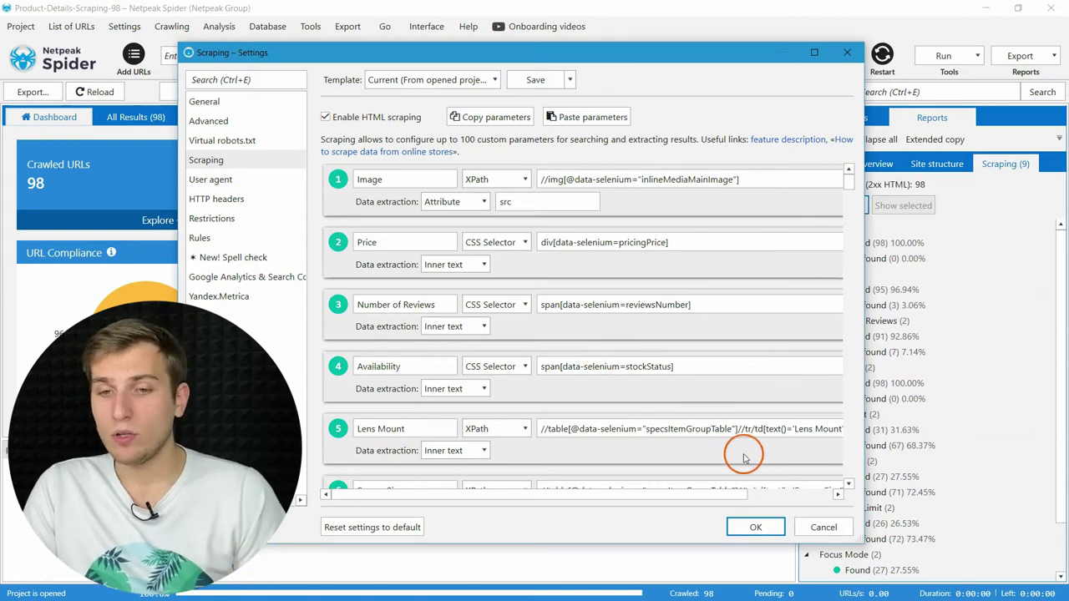
click(750, 528)
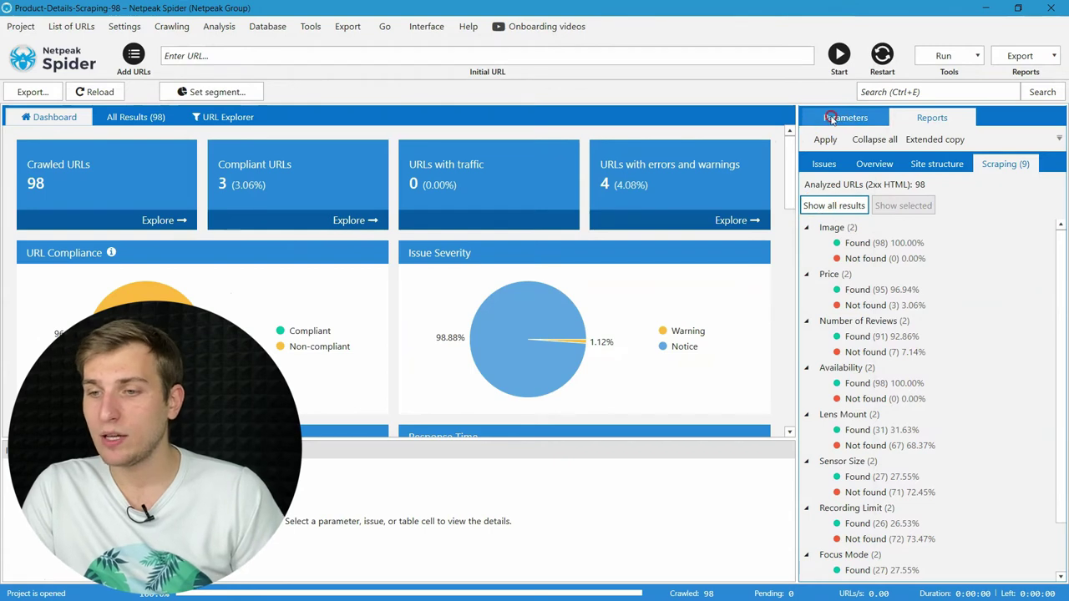
click(829, 117)
click(853, 234)
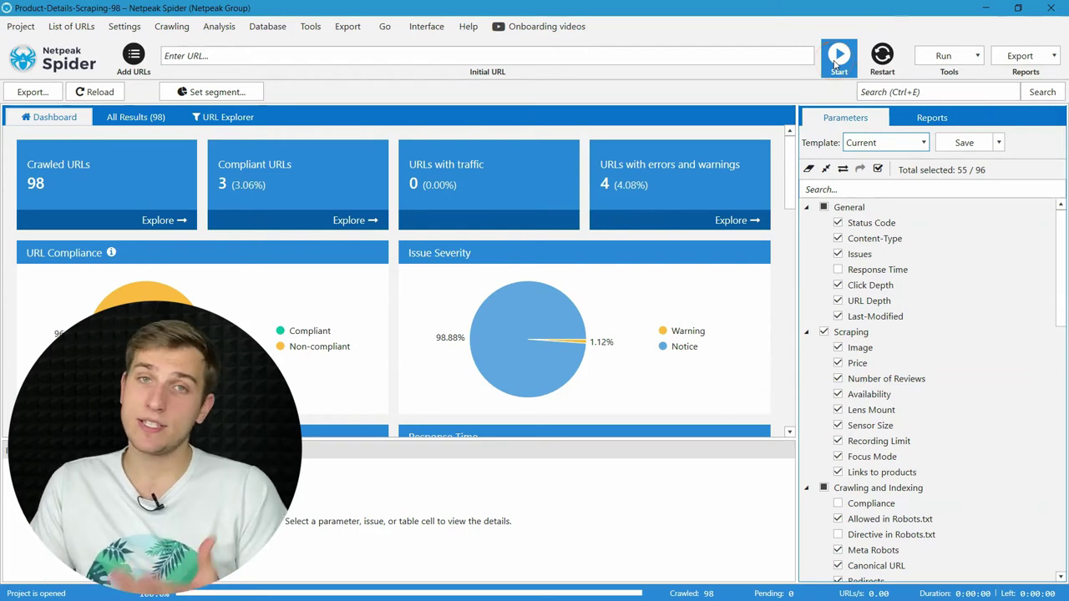
click(840, 167)
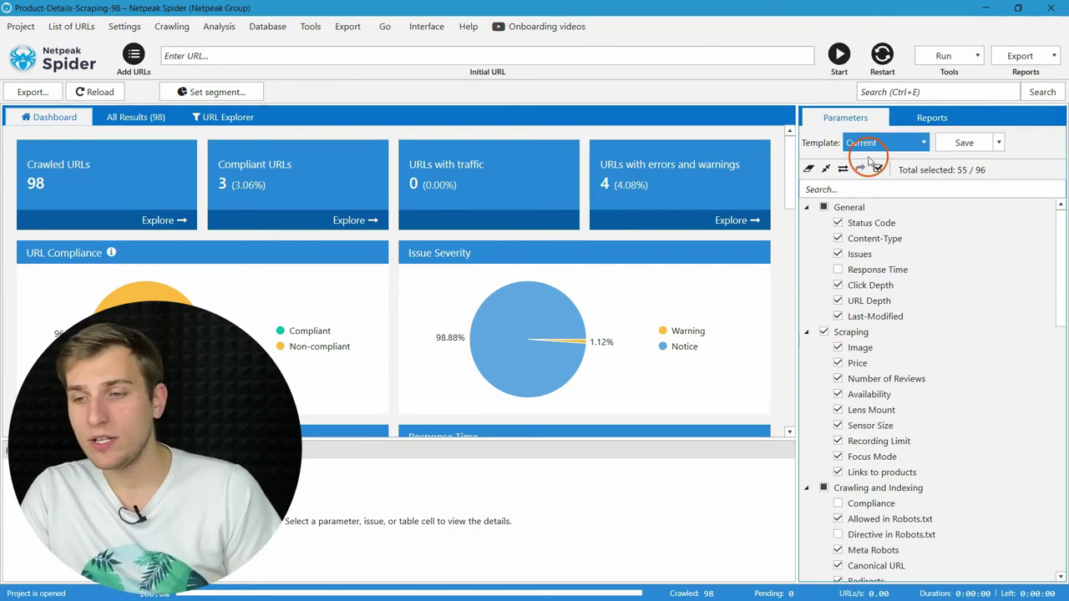
click(929, 116)
click(896, 233)
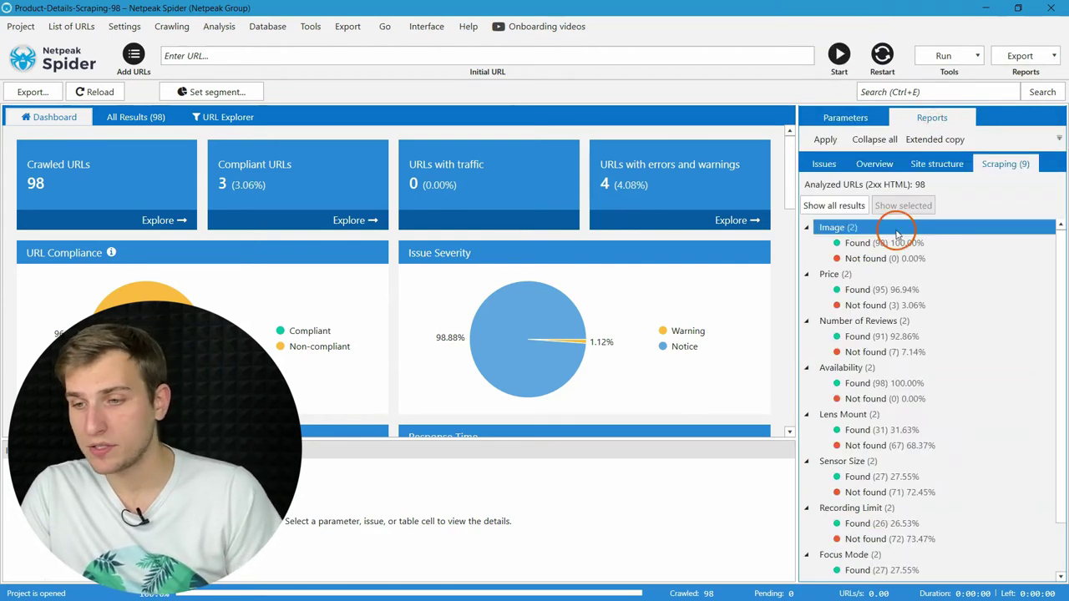
click(986, 165)
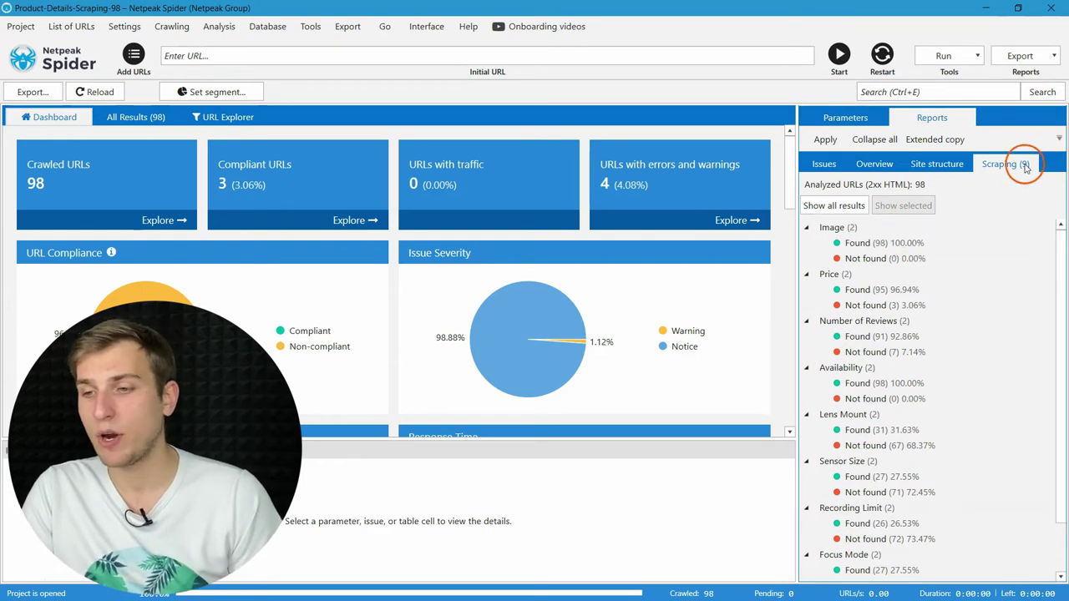
click(831, 206)
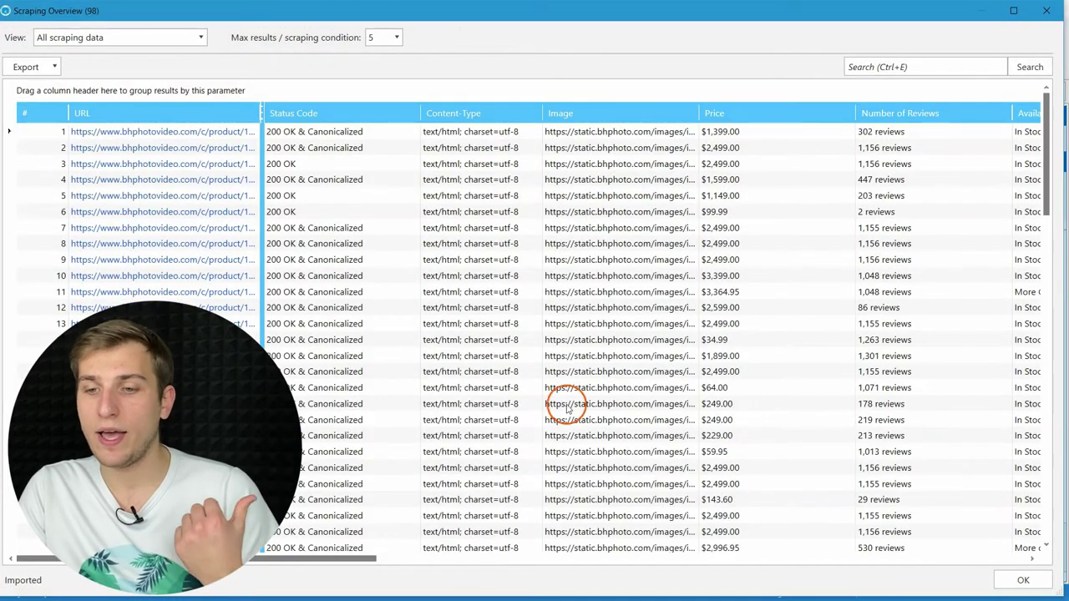
click(365, 557)
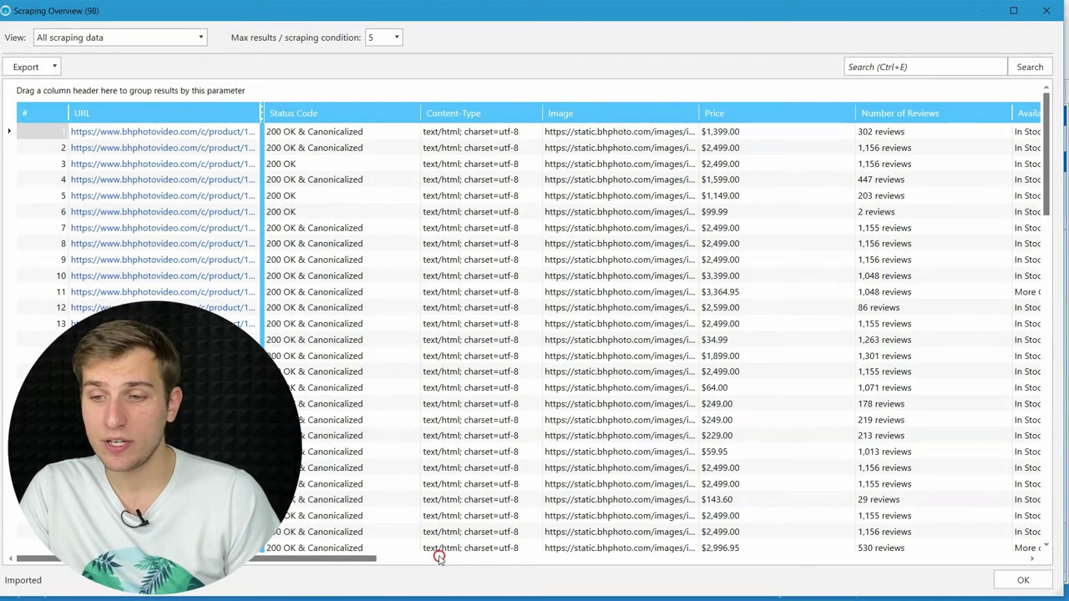
drag(363, 559, 485, 562)
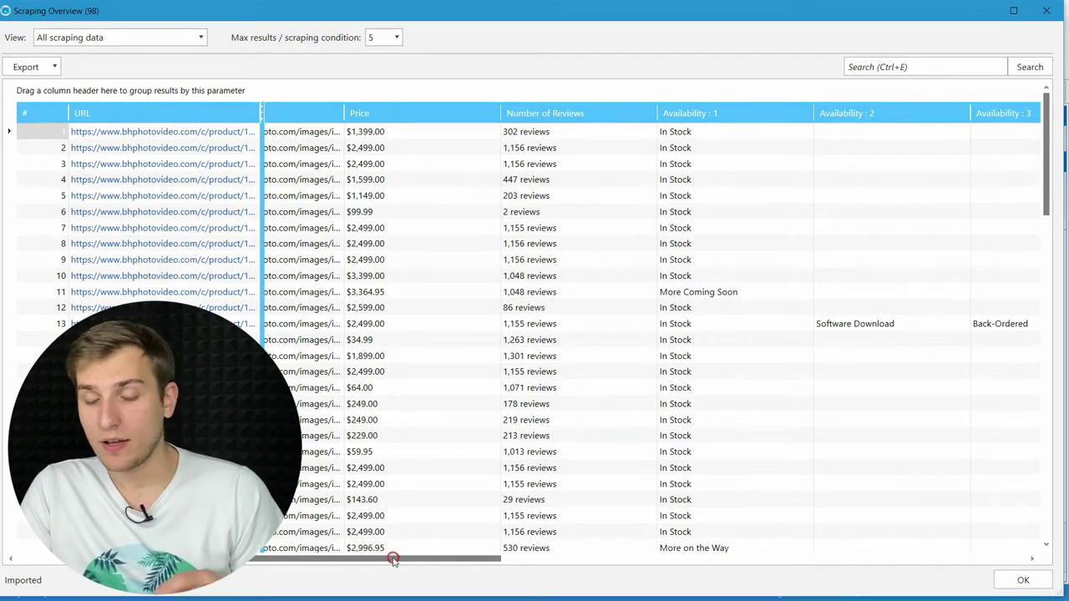
drag(410, 560, 285, 559)
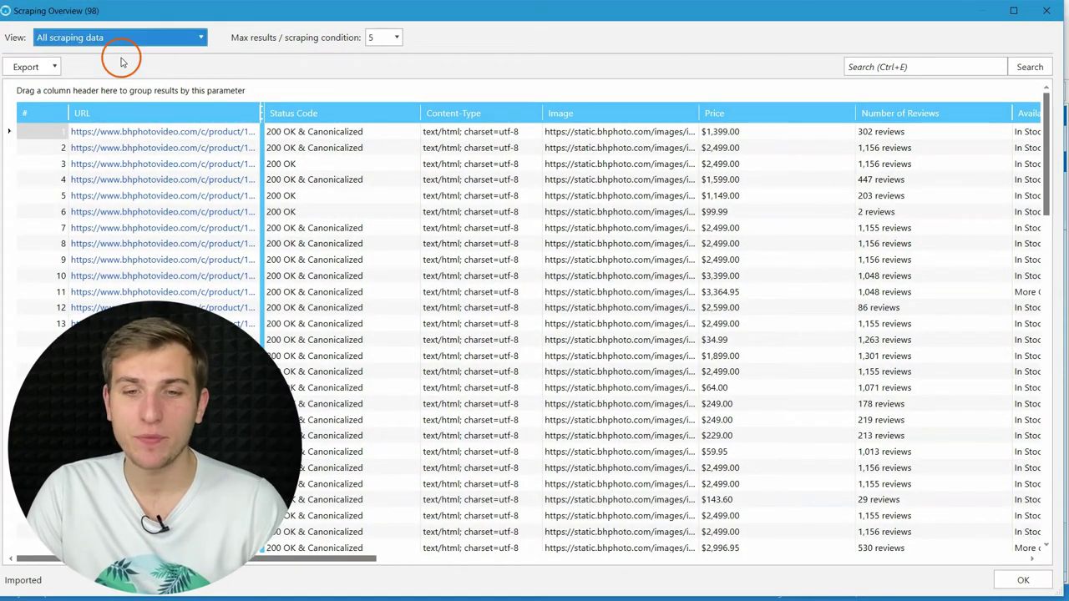
Export the scraping data and all results to a single Excel file
click(41, 71)
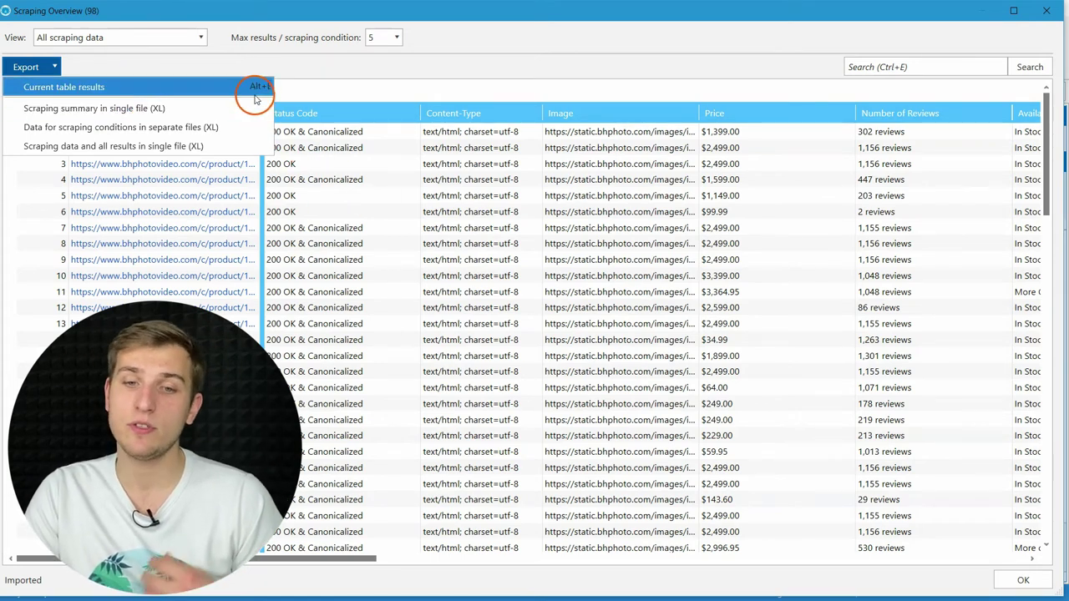
click(235, 148)
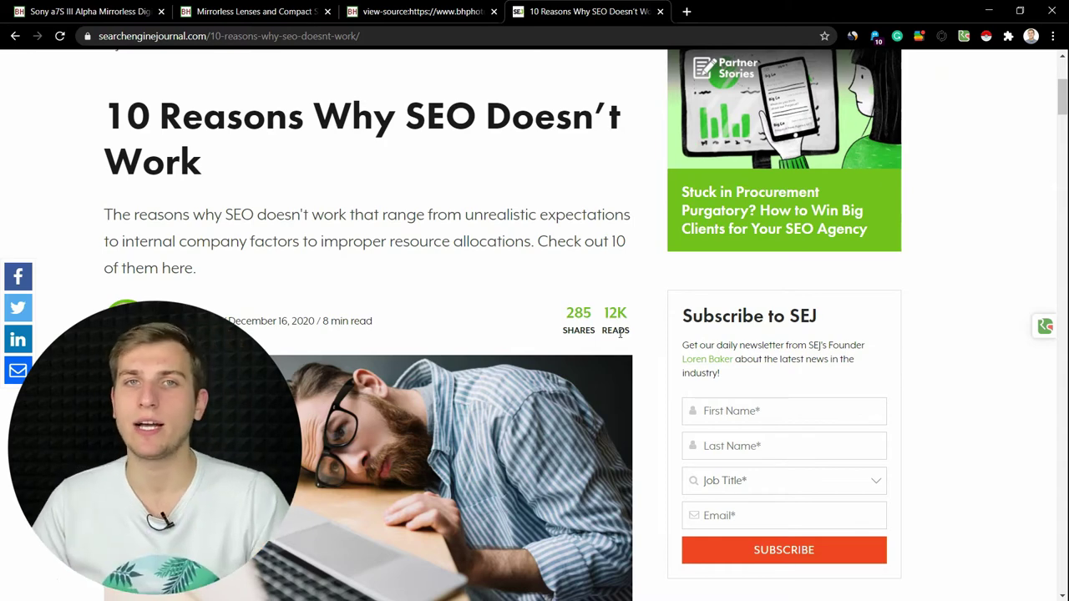
Bring SEJ-Scraping-Articles to the front, keep its scraping settings, and show all scraped results
key(super+Tab)
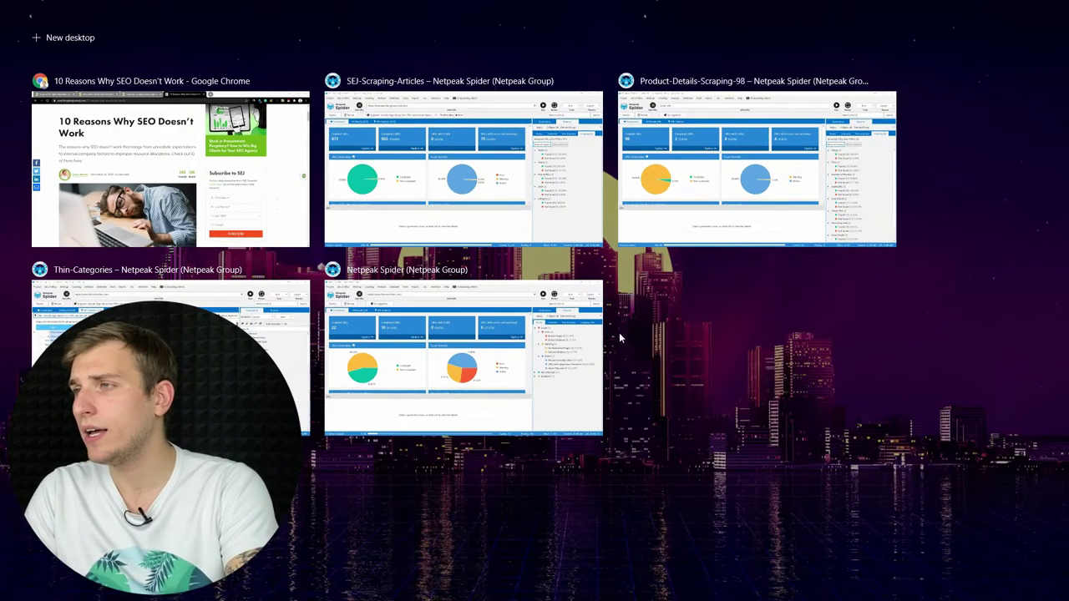
click(559, 179)
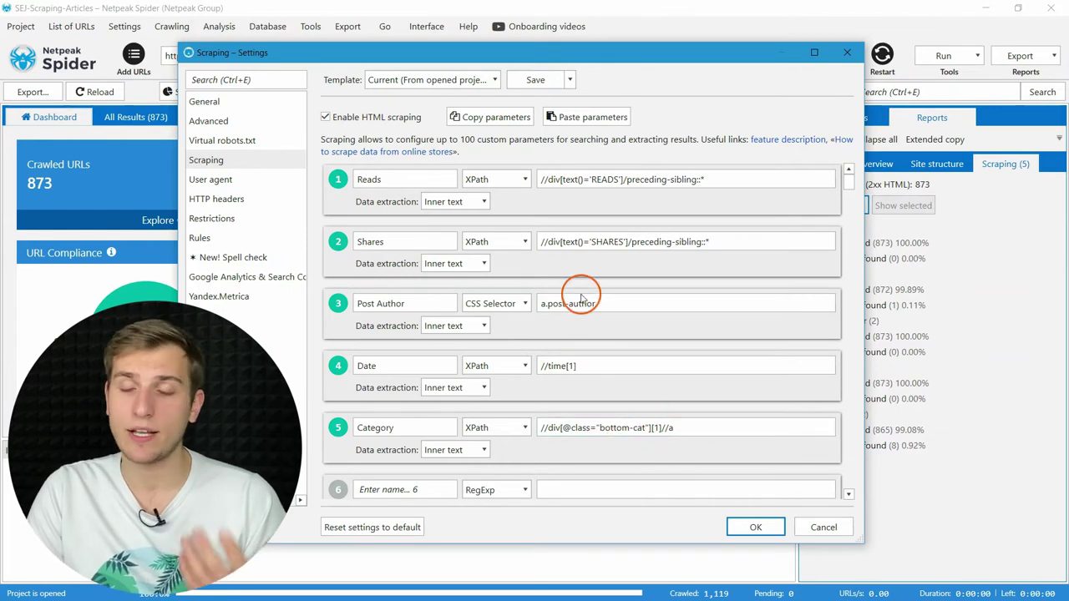
click(753, 526)
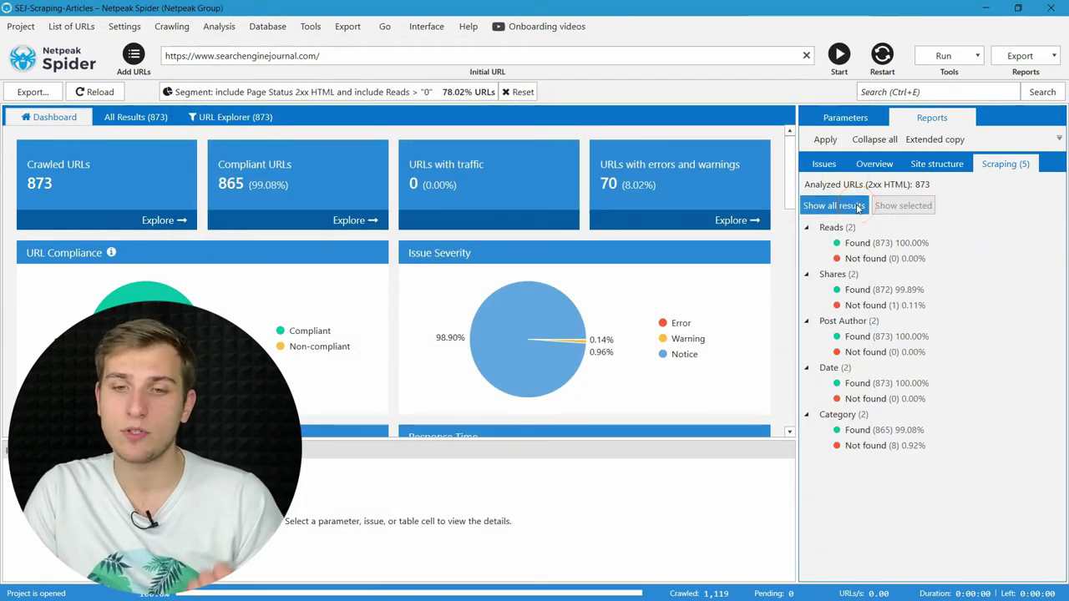
click(854, 207)
Scroll the overview to the Date column, then open Scraping settings at parameter 10, Spelling Mistakes
click(797, 207)
click(559, 184)
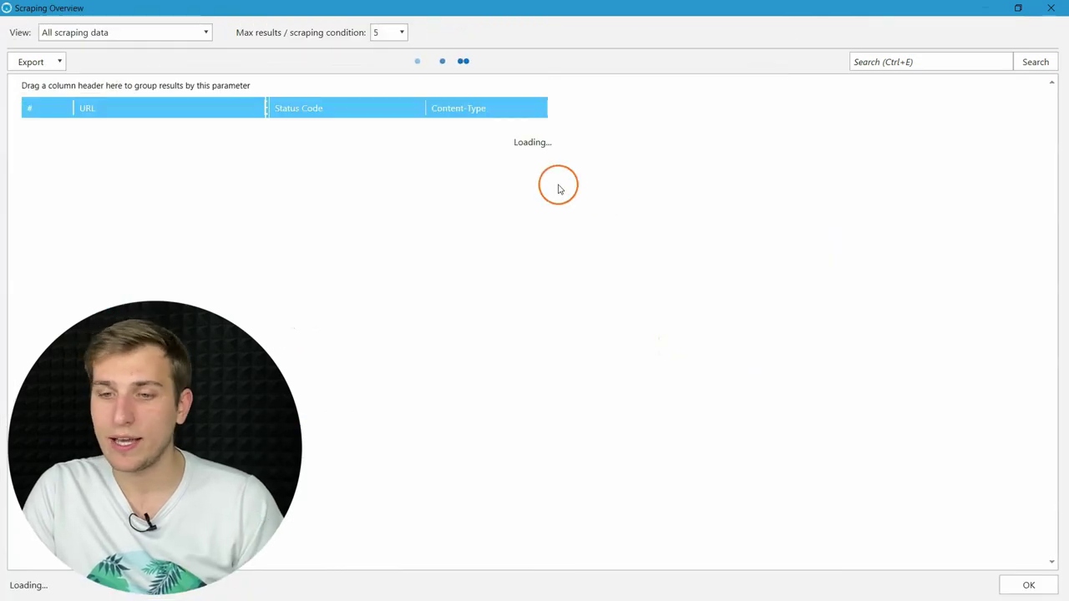
click(593, 288)
click(527, 258)
click(553, 160)
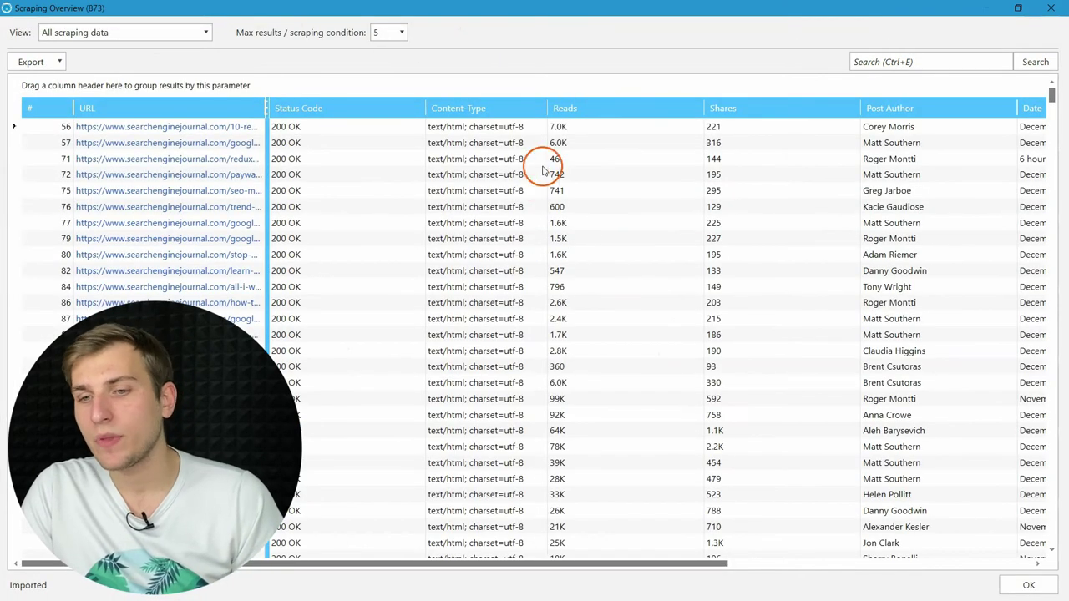
click(510, 478)
drag(496, 565, 594, 566)
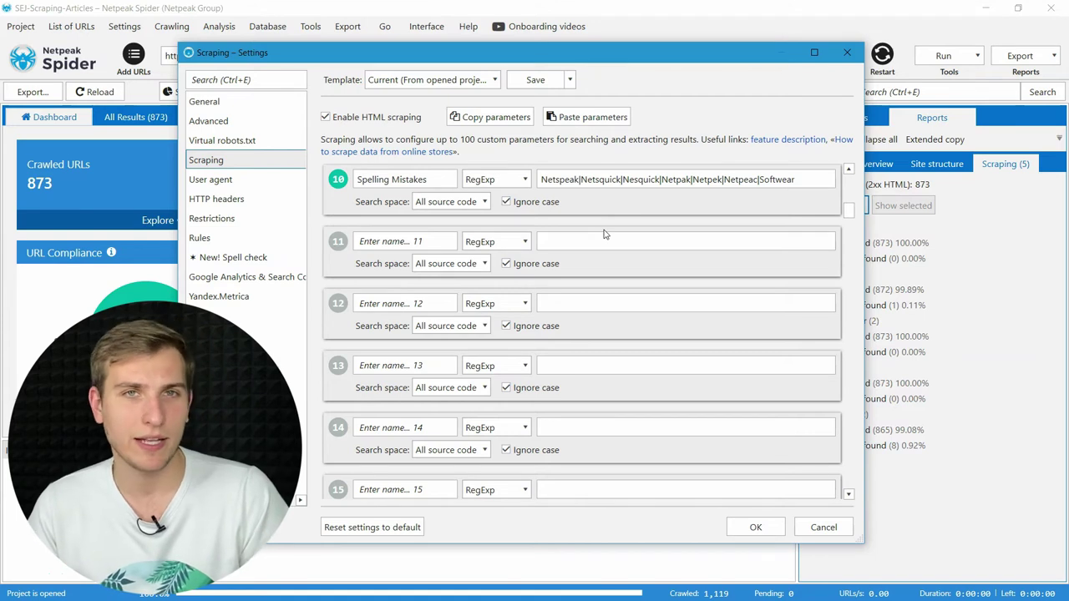
Open the 'New! Spell check' settings from the Scraping settings sidebar
click(582, 222)
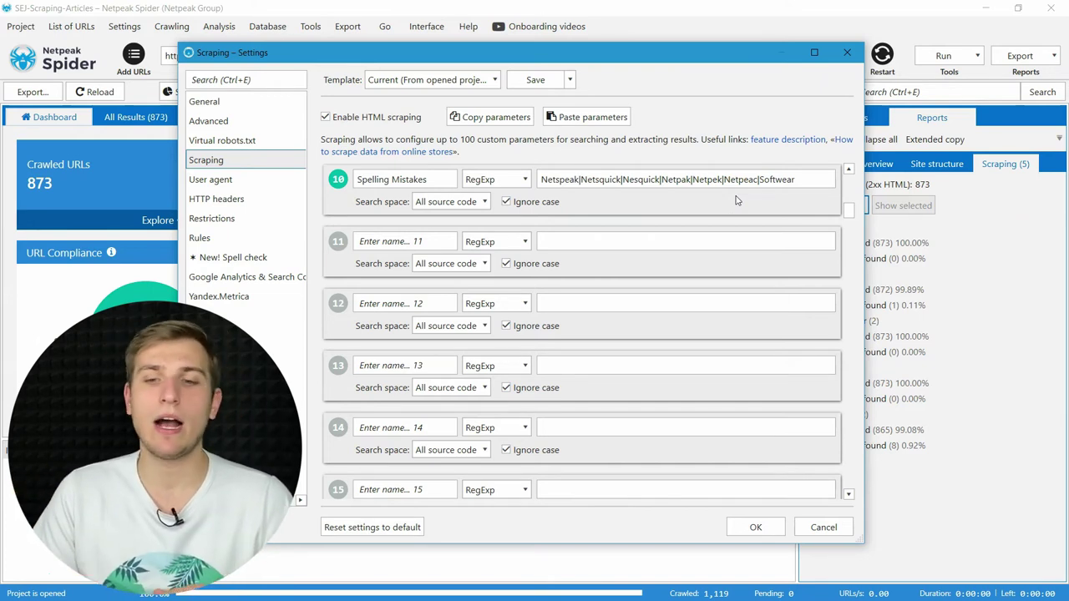
click(239, 256)
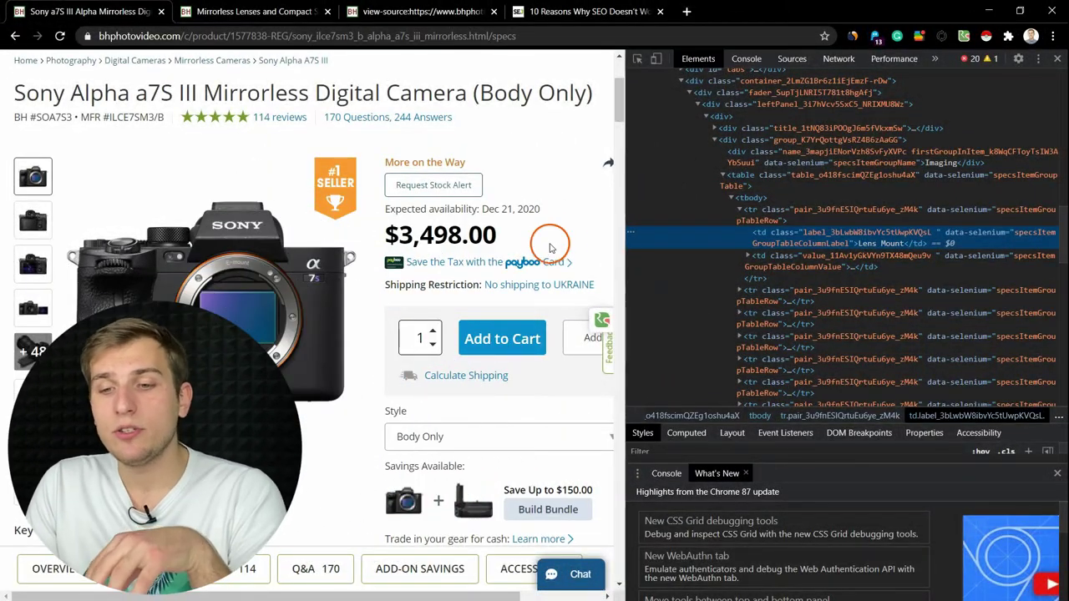
Scroll to the Sony A7S III Specs table and locate its Lens Mount cell in DevTools
scroll(544, 242, down, 10)
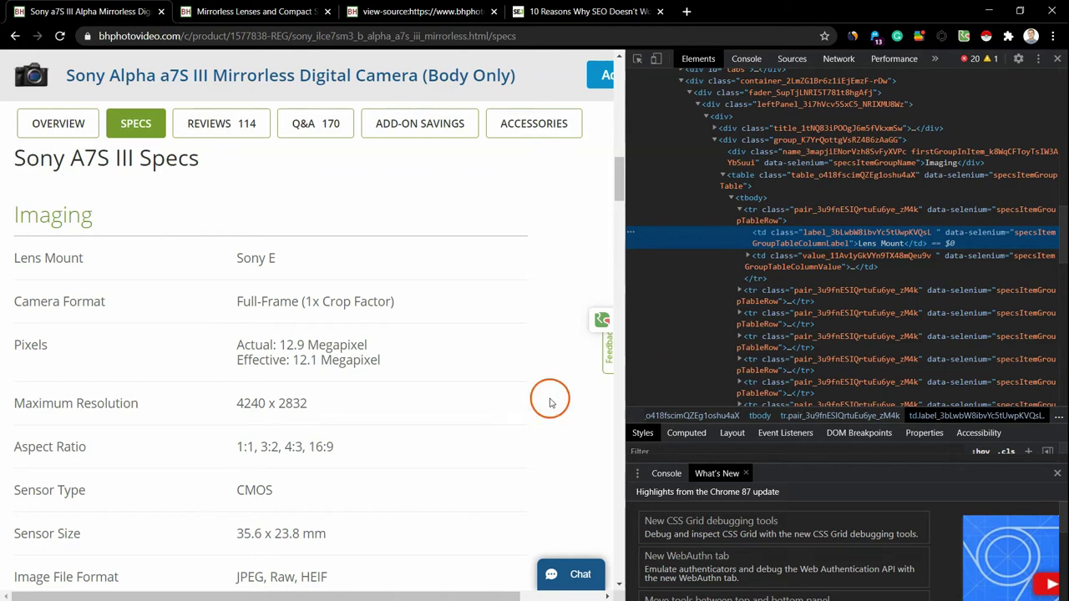
mouse_move(752, 172)
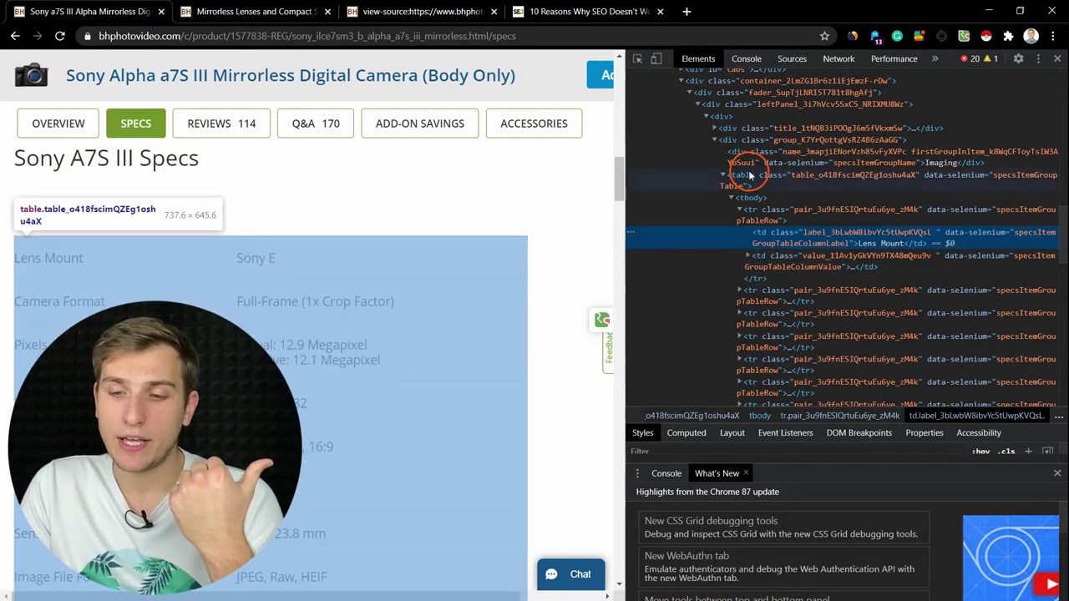
mouse_move(819, 248)
mouse_move(818, 269)
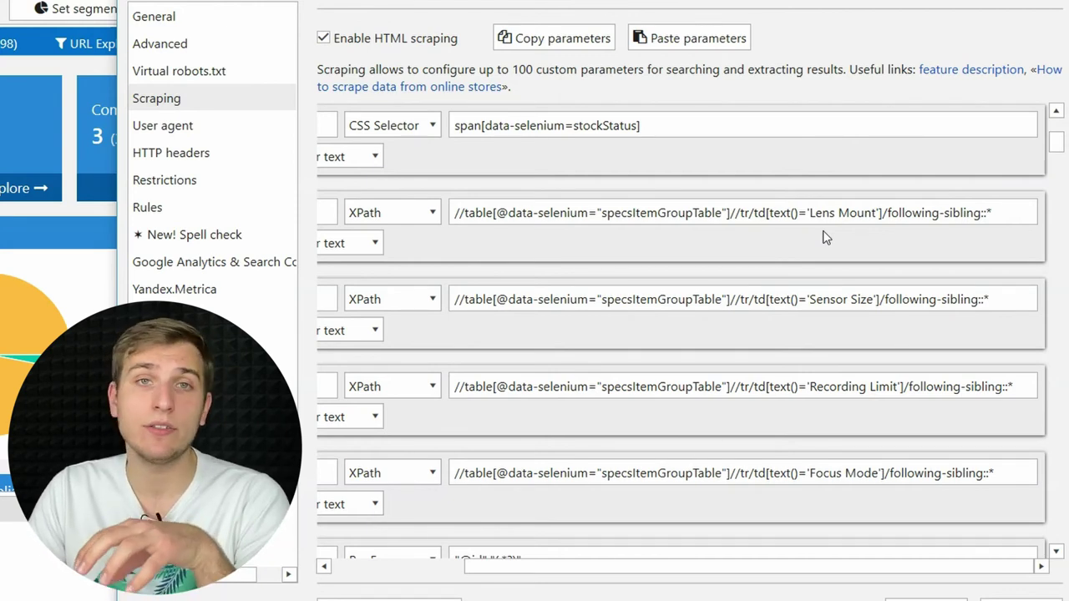
click(783, 215)
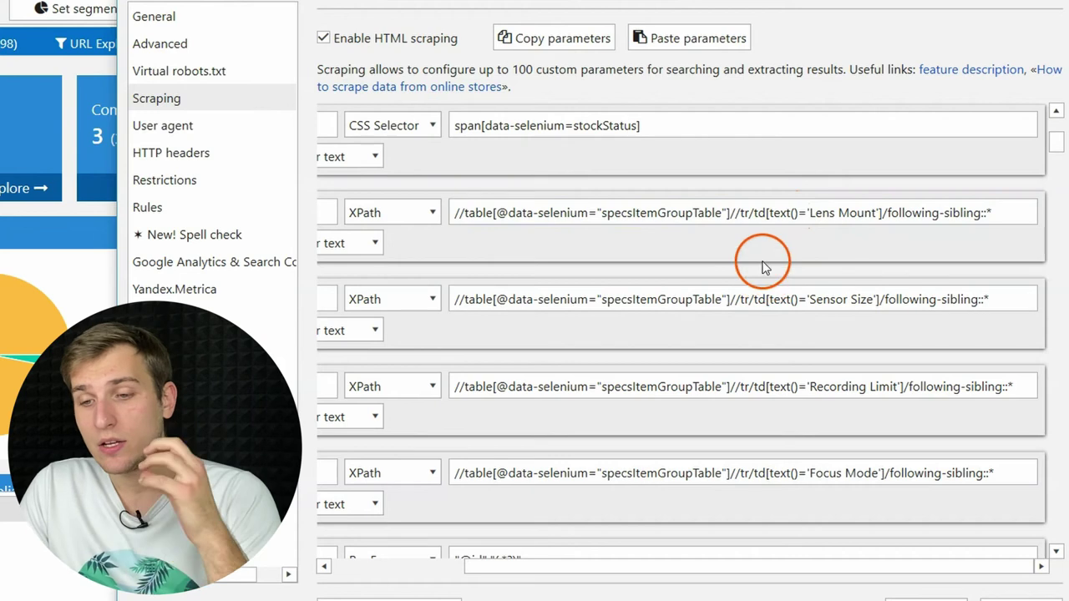
double_click(819, 213)
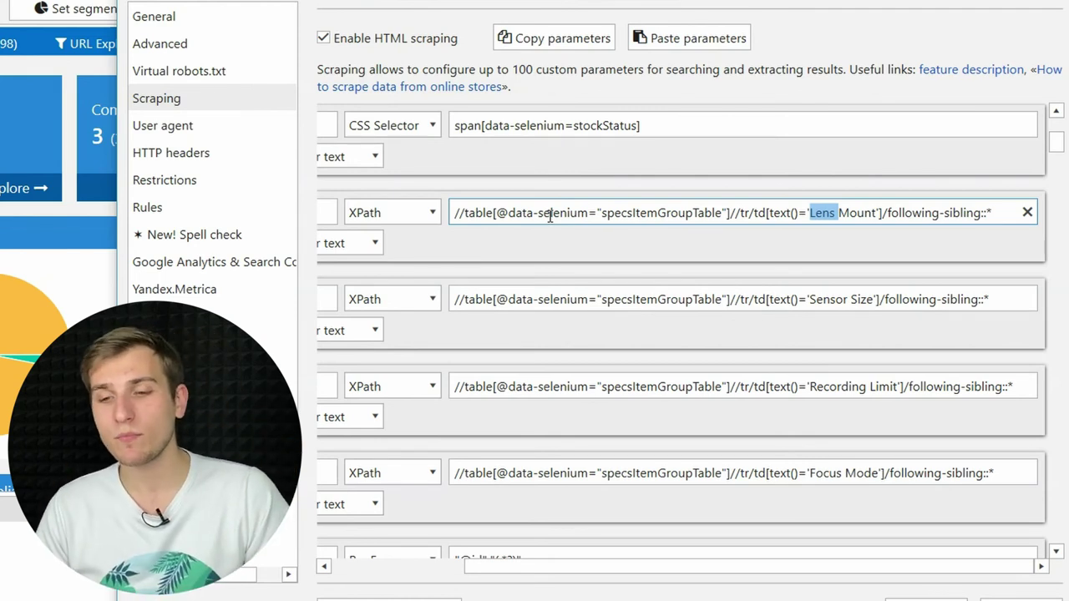
click(858, 361)
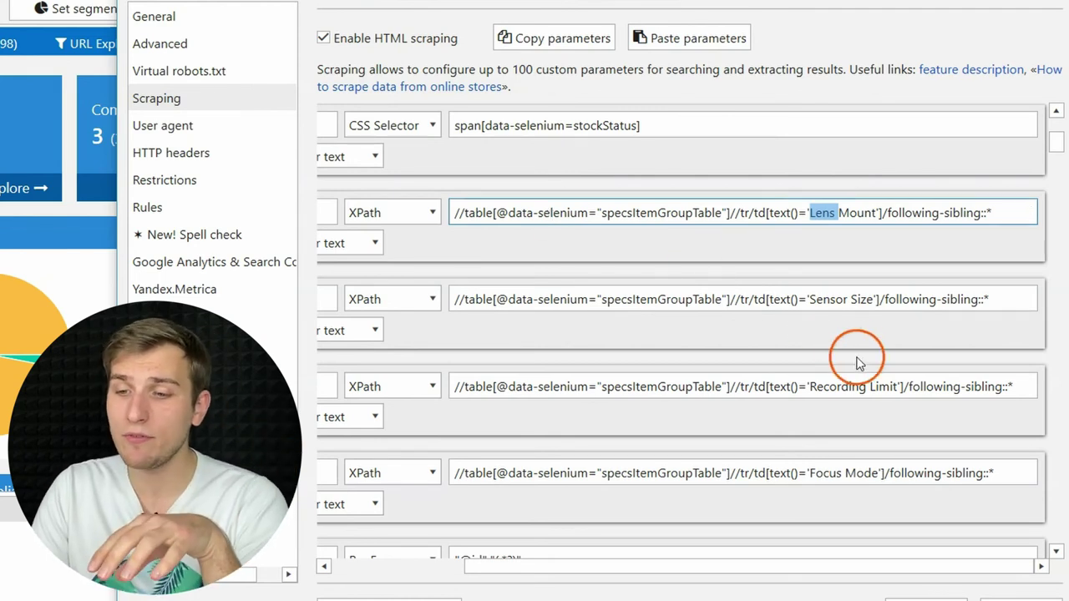
click(824, 296)
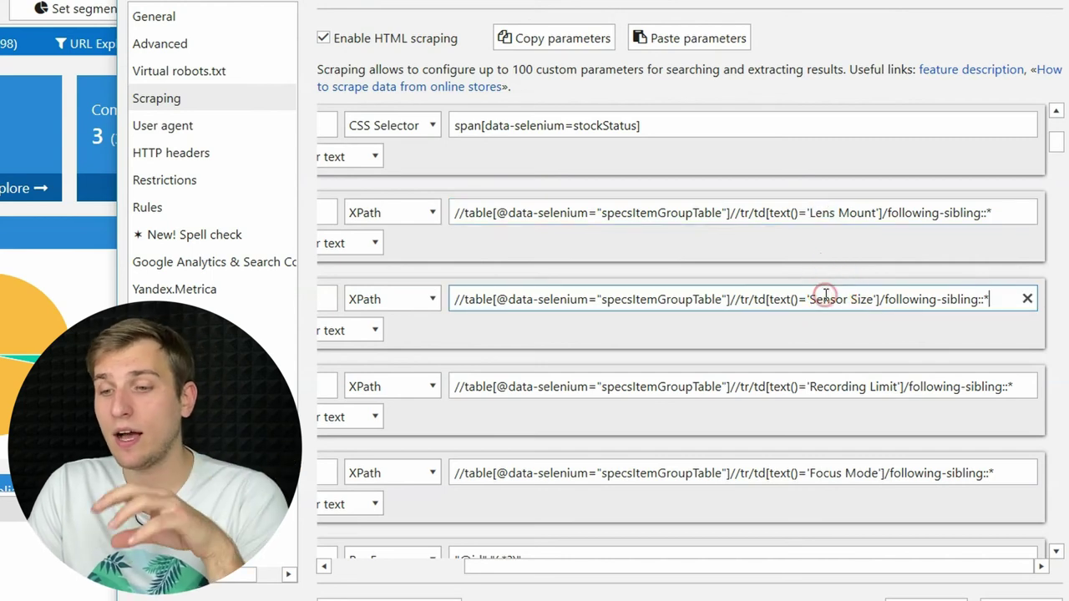
click(825, 298)
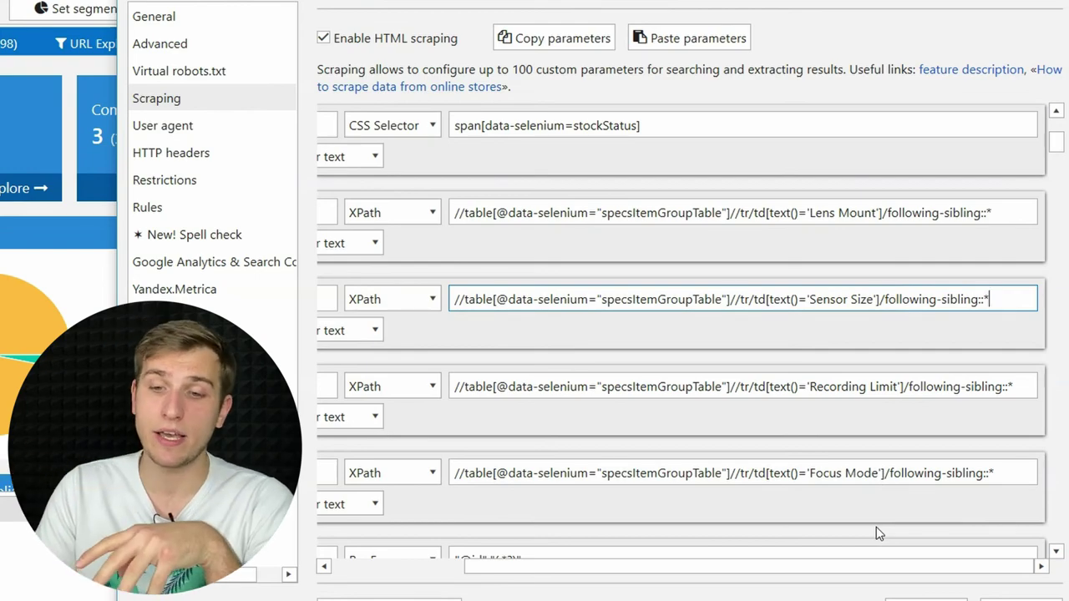
Save the scraping settings and filter the report to the 31 pages where Lens Mount was found
click(900, 599)
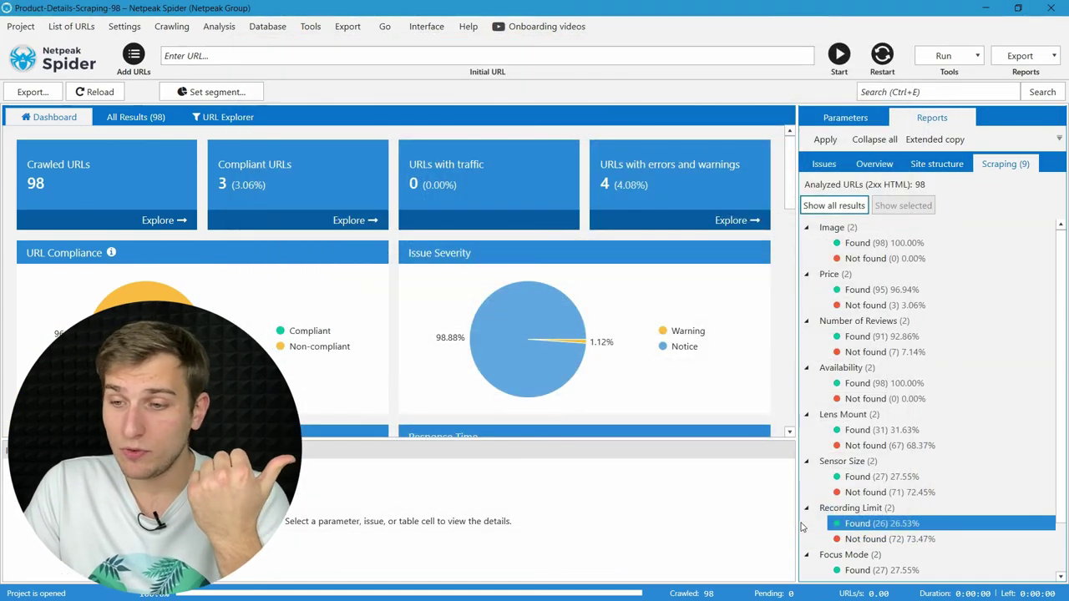
click(834, 206)
click(869, 338)
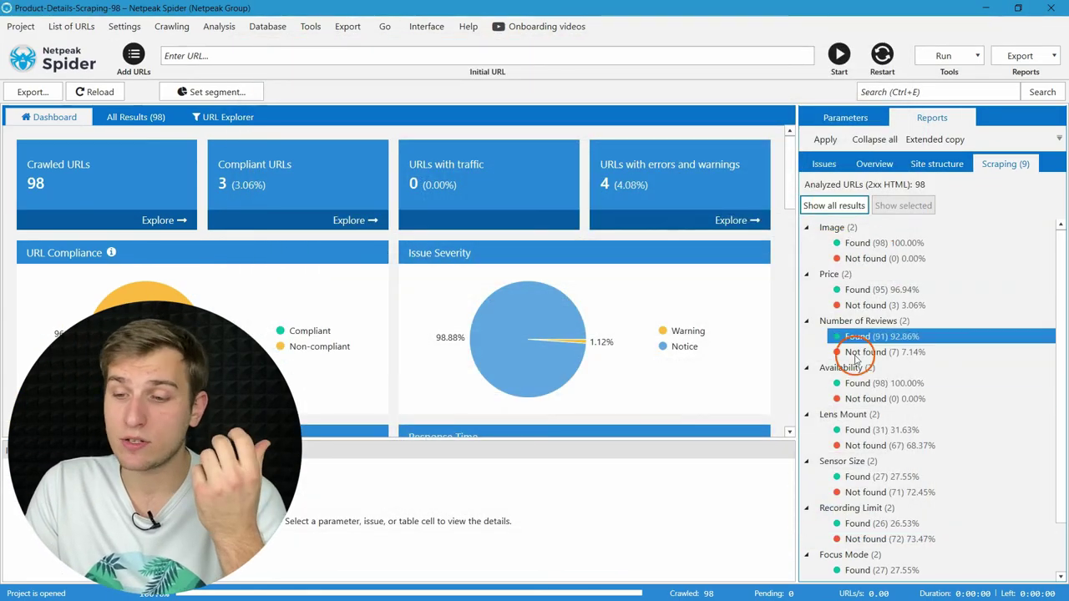
click(885, 429)
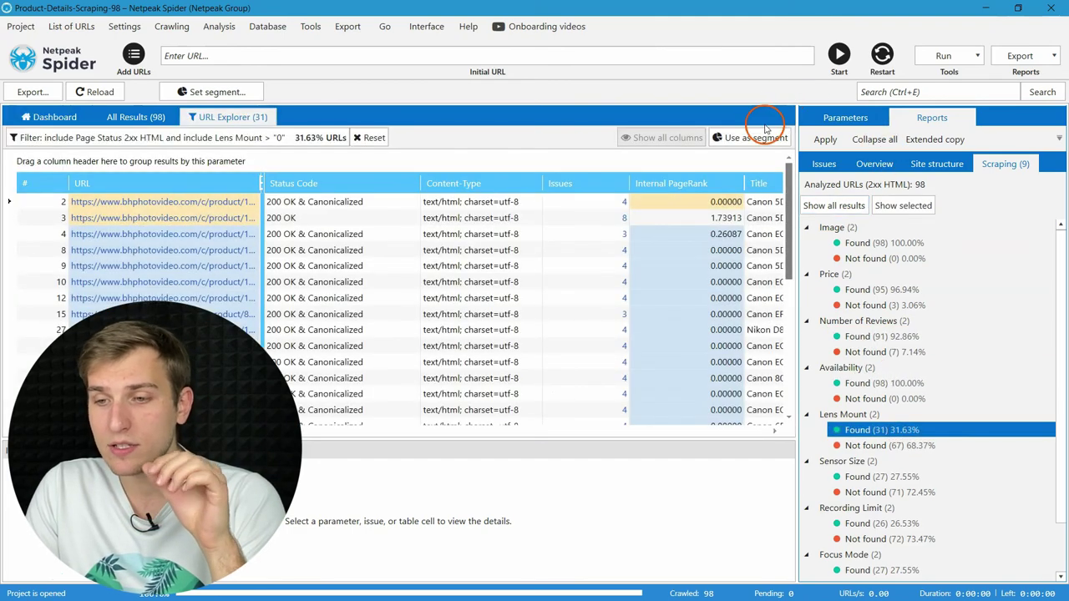
Use those 31 pages as a segment and scroll through their scraped spec columns
click(762, 136)
click(814, 206)
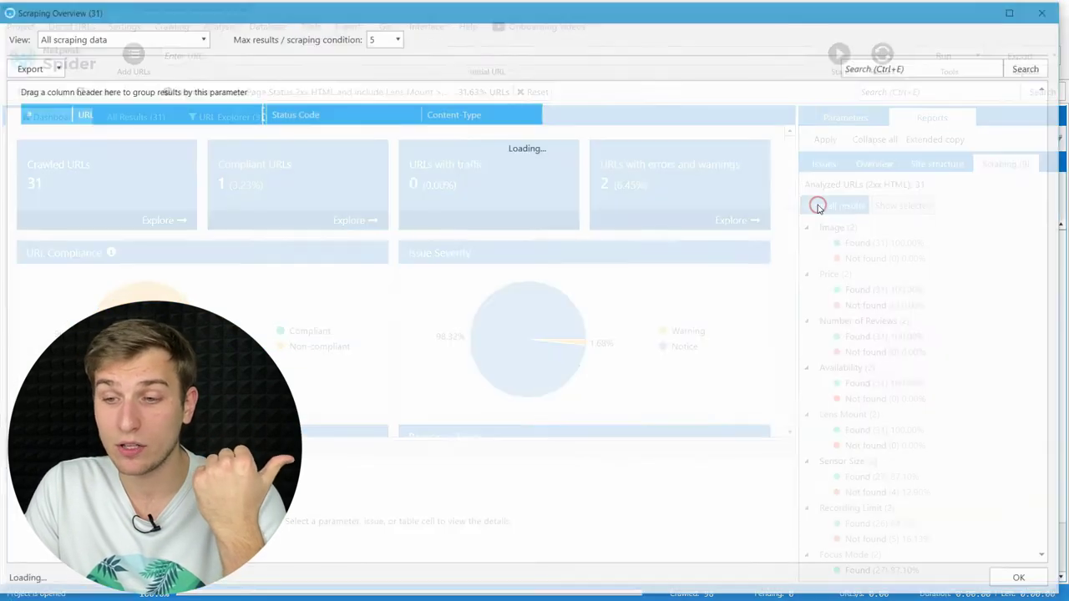
drag(367, 558, 528, 558)
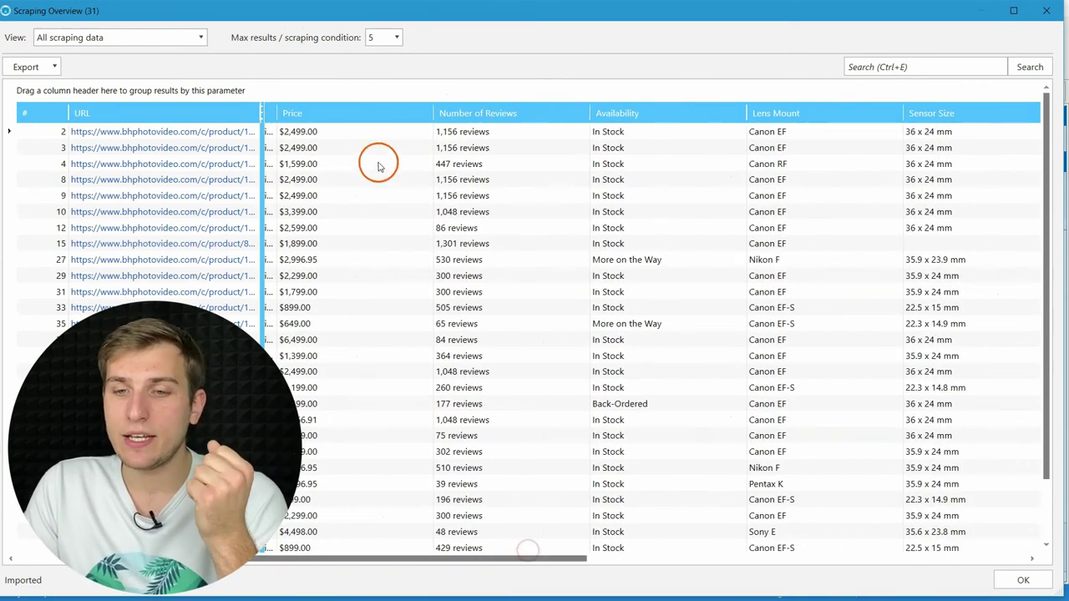
click(523, 559)
drag(522, 559, 653, 548)
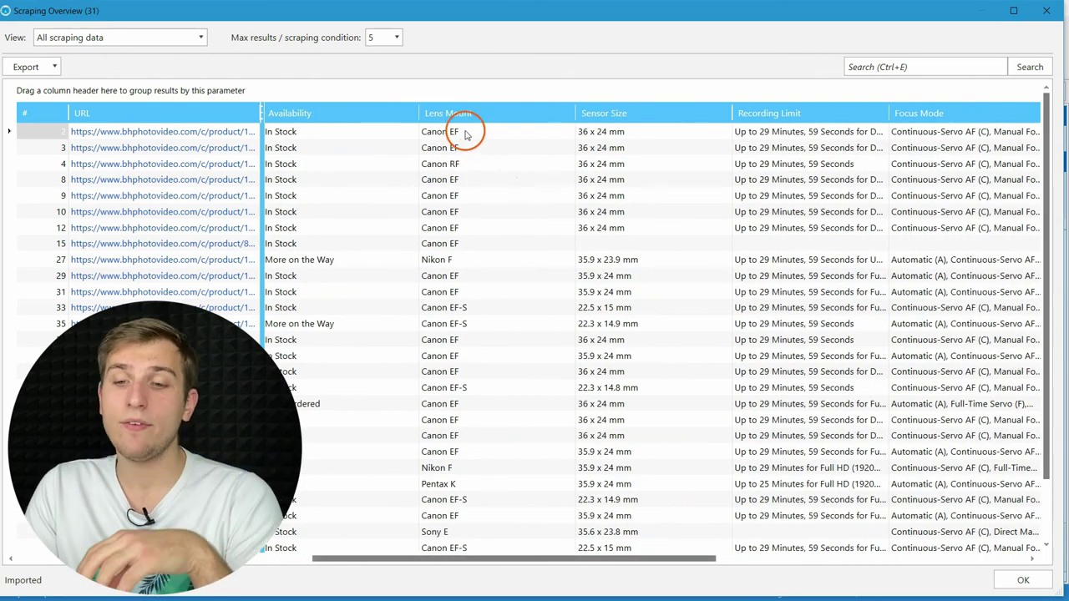